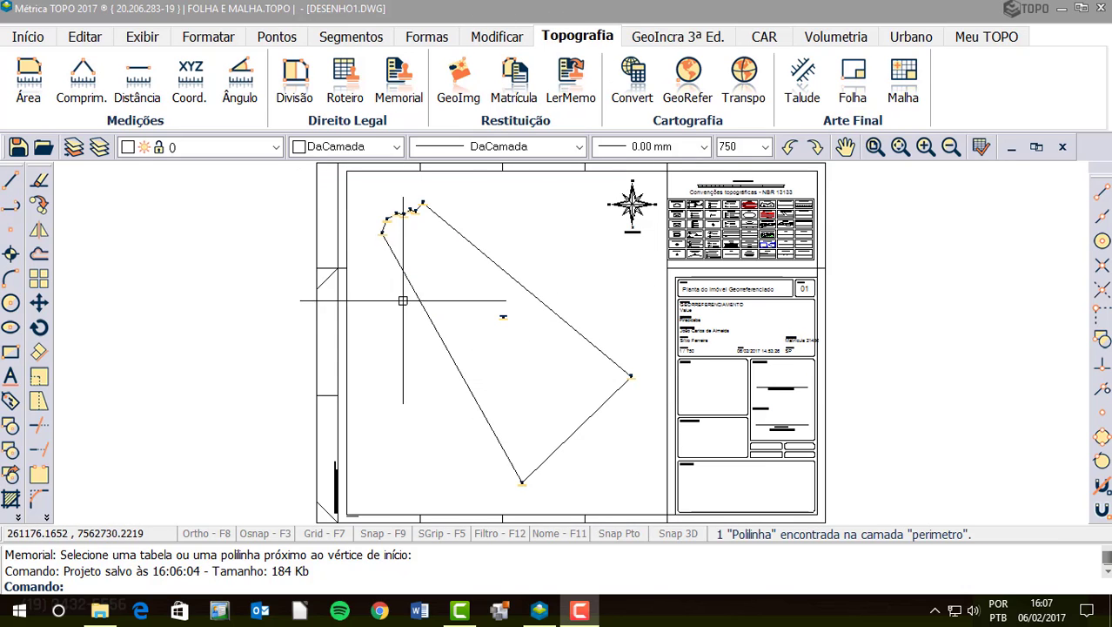
scroll(394, 219, up, 2)
click(451, 202)
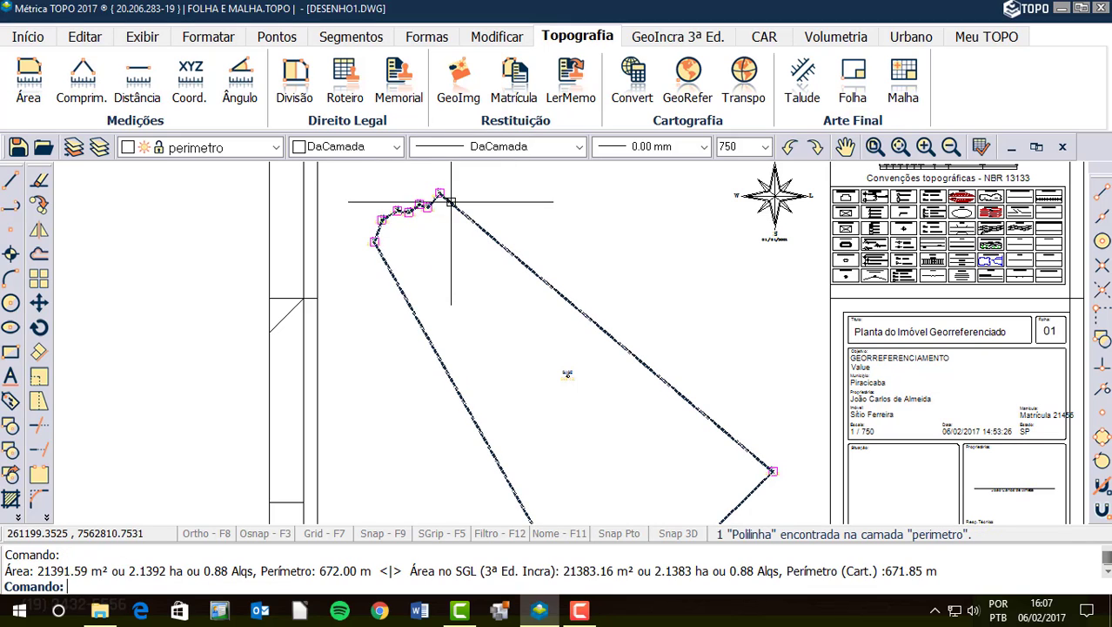
key(Escape)
scroll(448, 204, down, 3)
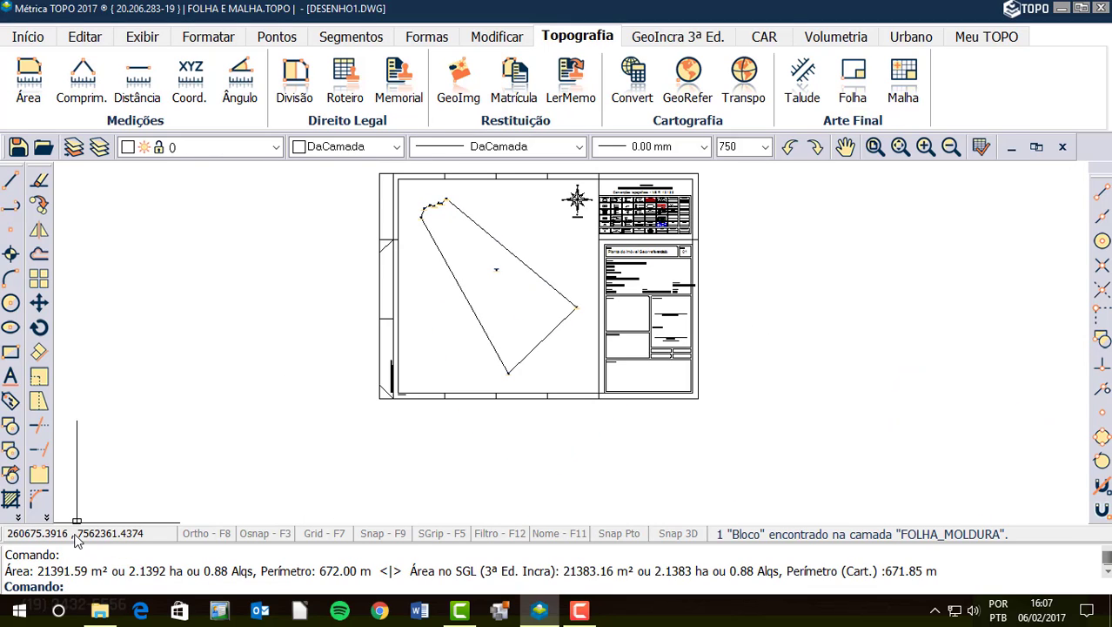
key(ctrl)
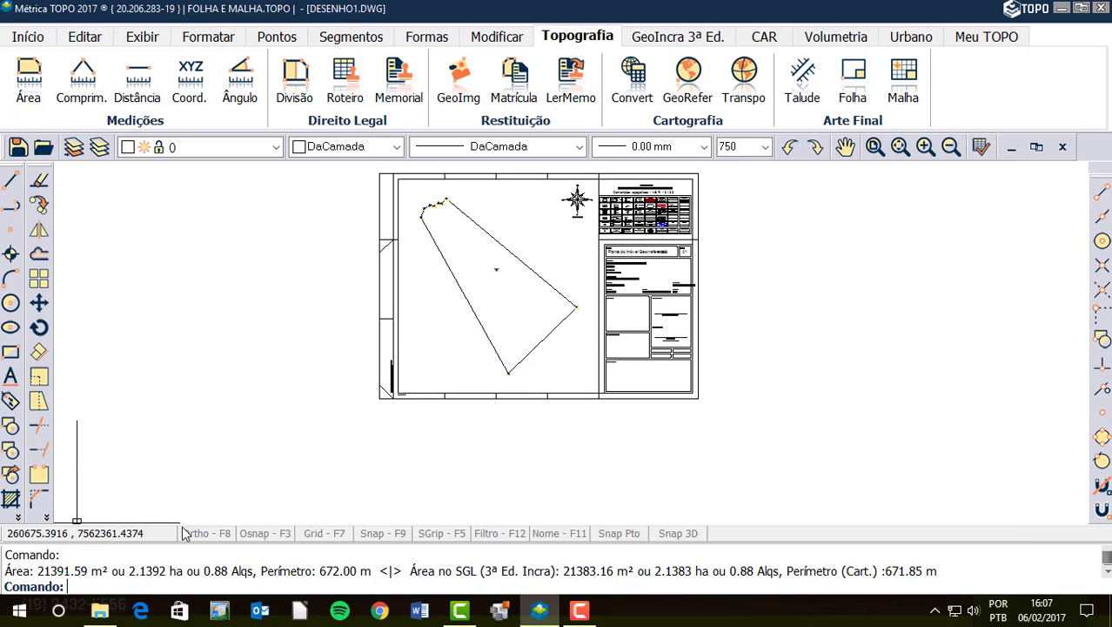
middle_drag(435, 289, 420, 321)
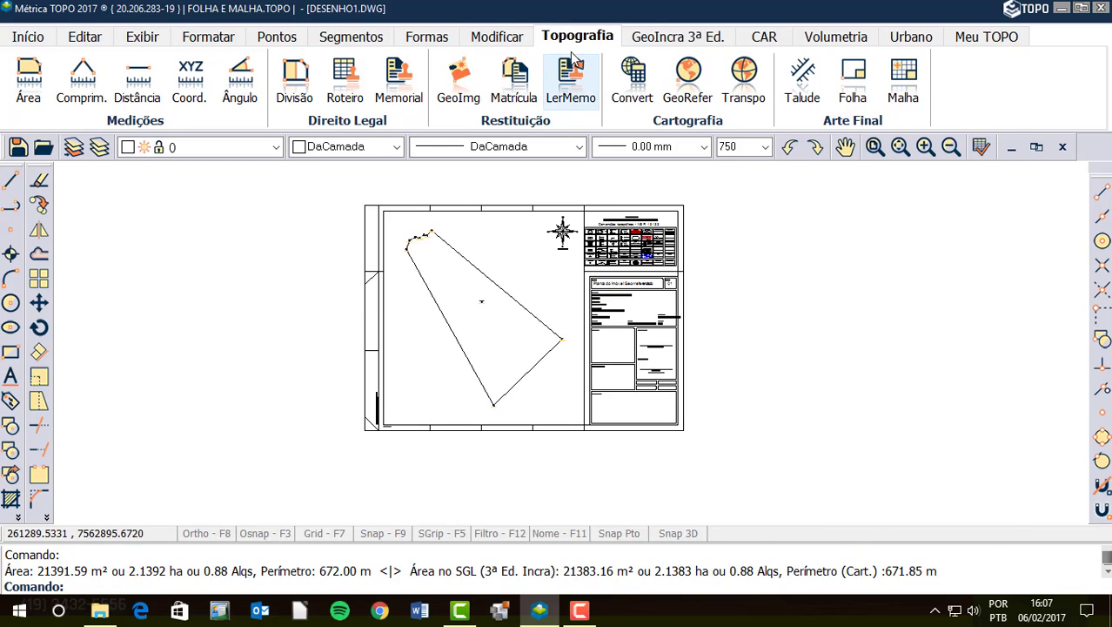
key(ctrl)
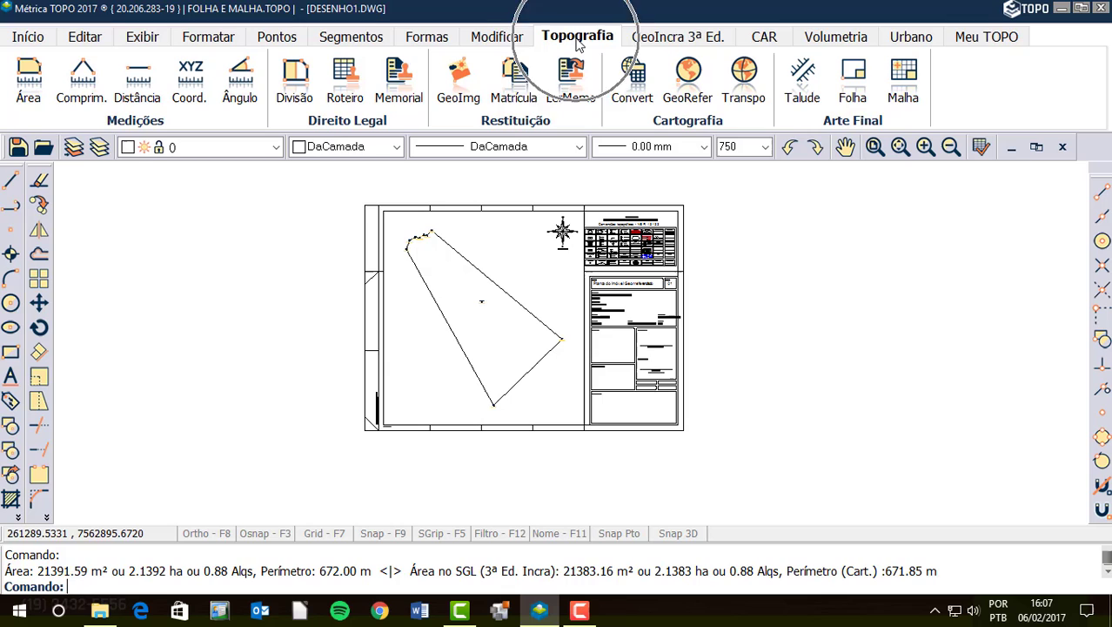
- Start a perimeter route table georeferenced in UTM with SIRGAS2000, Sul/Oeste, 45º00 Fuso 23 and all decimal places (Todas)
click(349, 87)
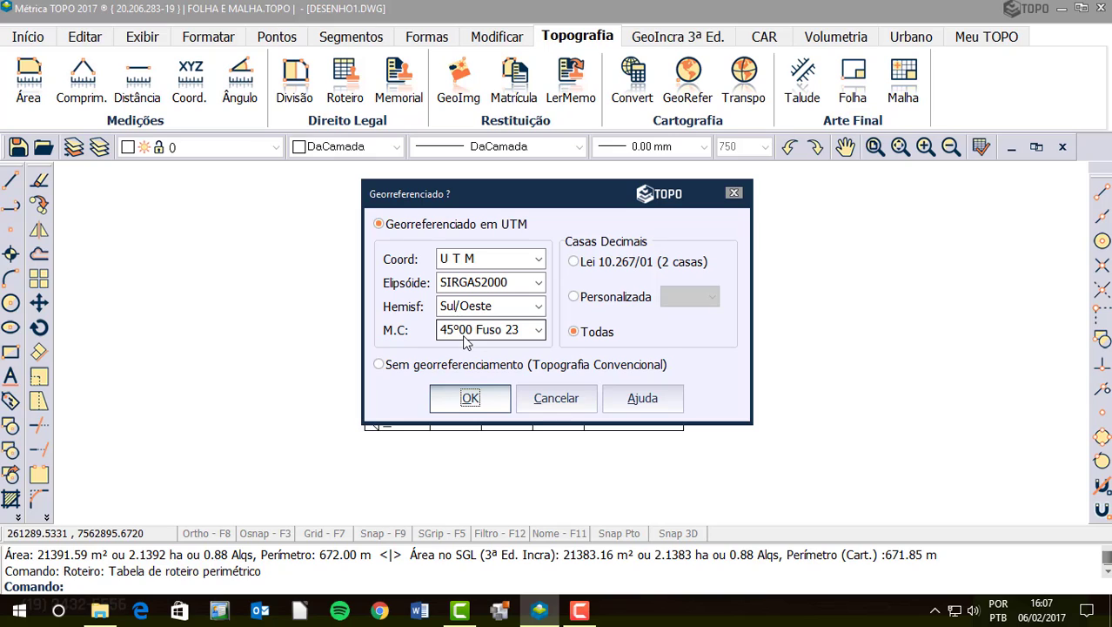
click(610, 333)
click(567, 335)
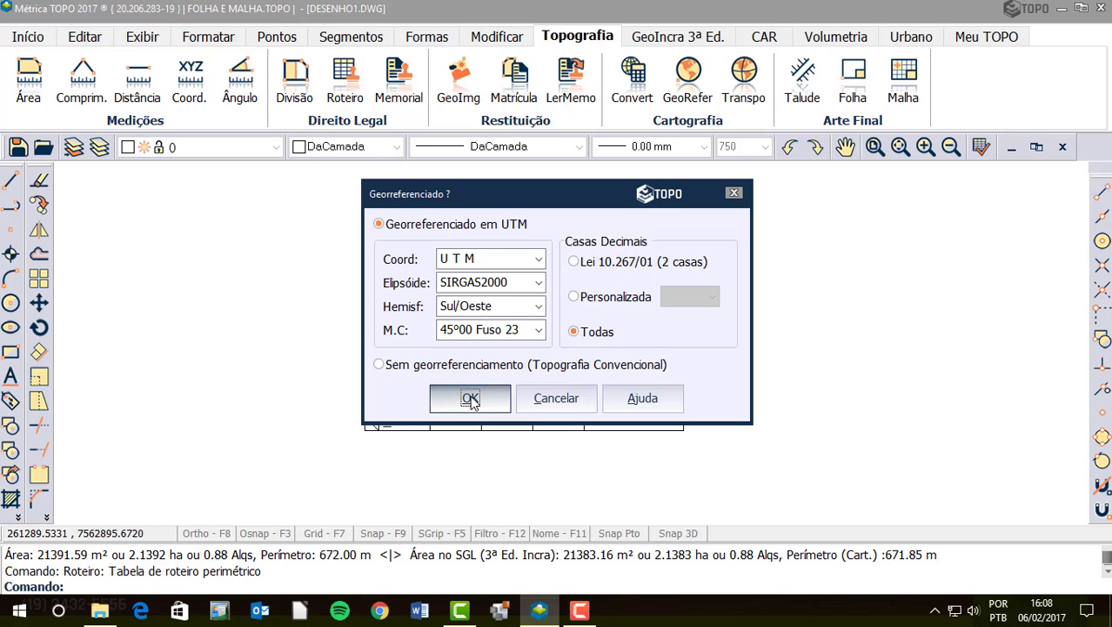
click(470, 398)
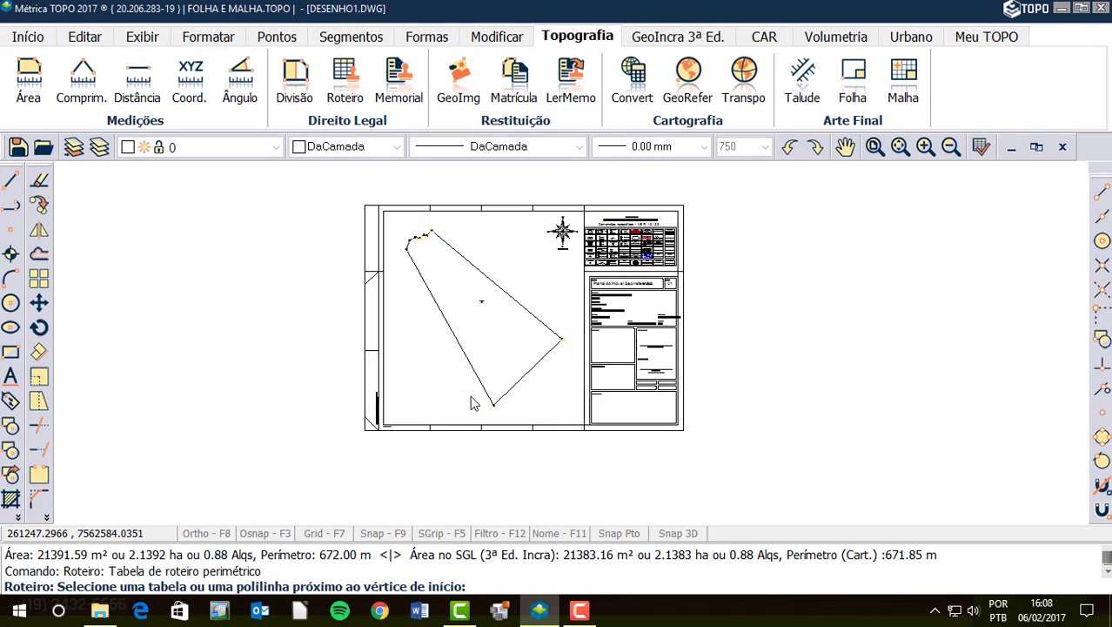
- Select the property's perimeter polyline for the route and start the description at the northernmost vertex (Mais ao NORTE)
click(287, 589)
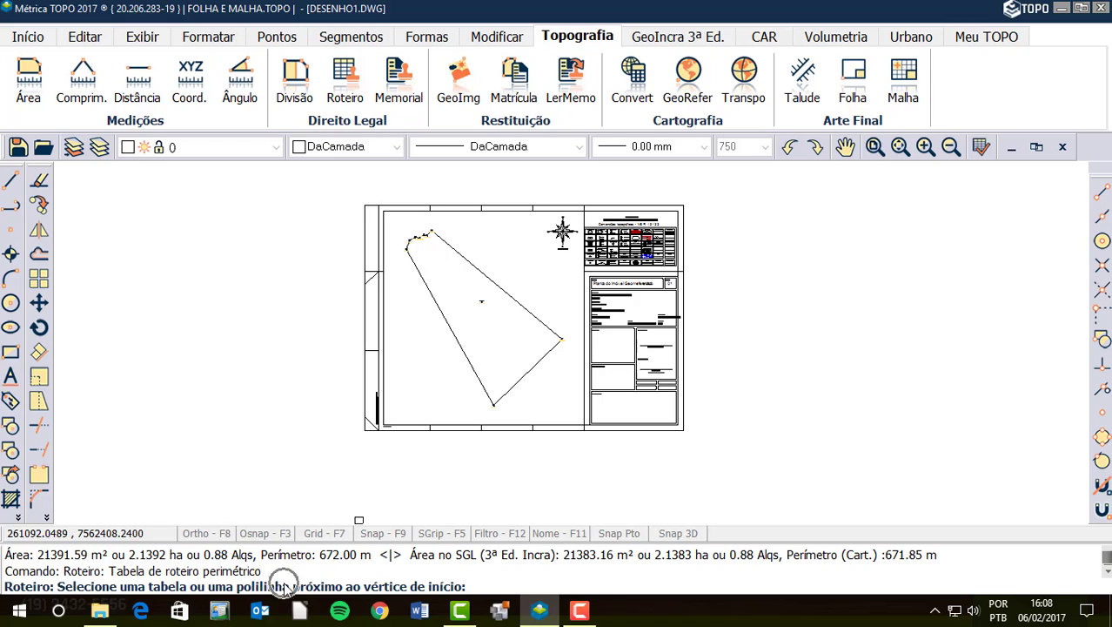
click(407, 588)
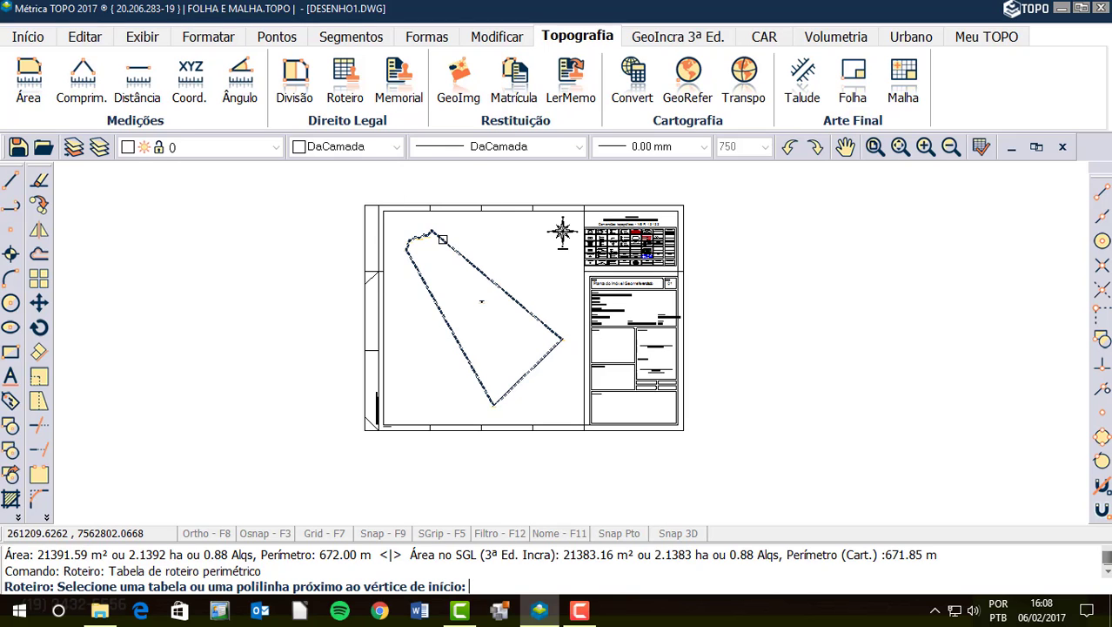
click(442, 239)
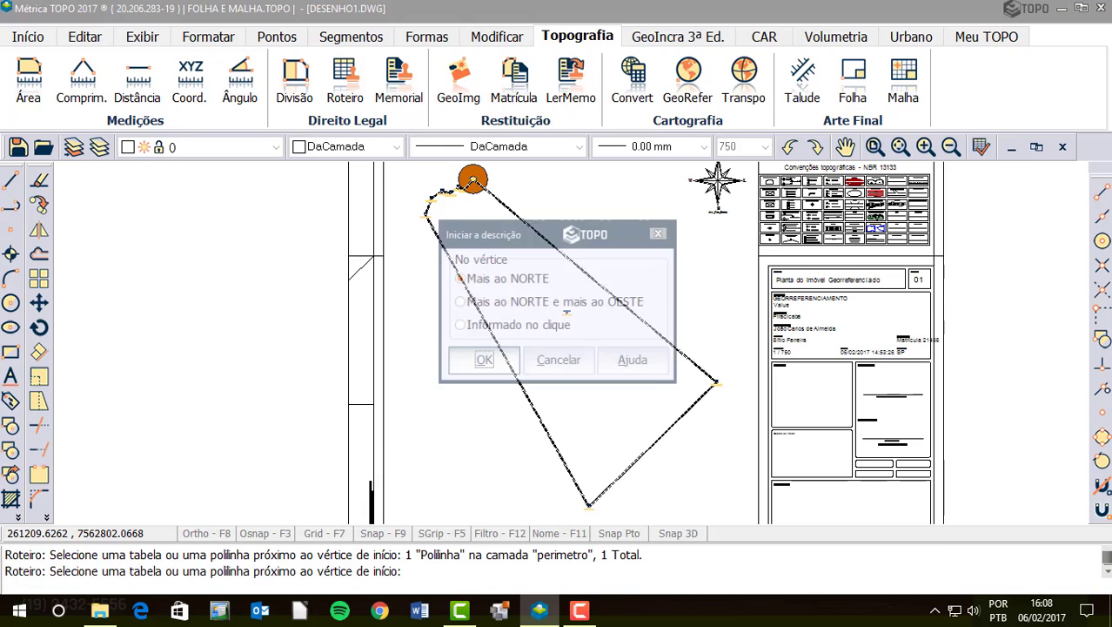
click(481, 174)
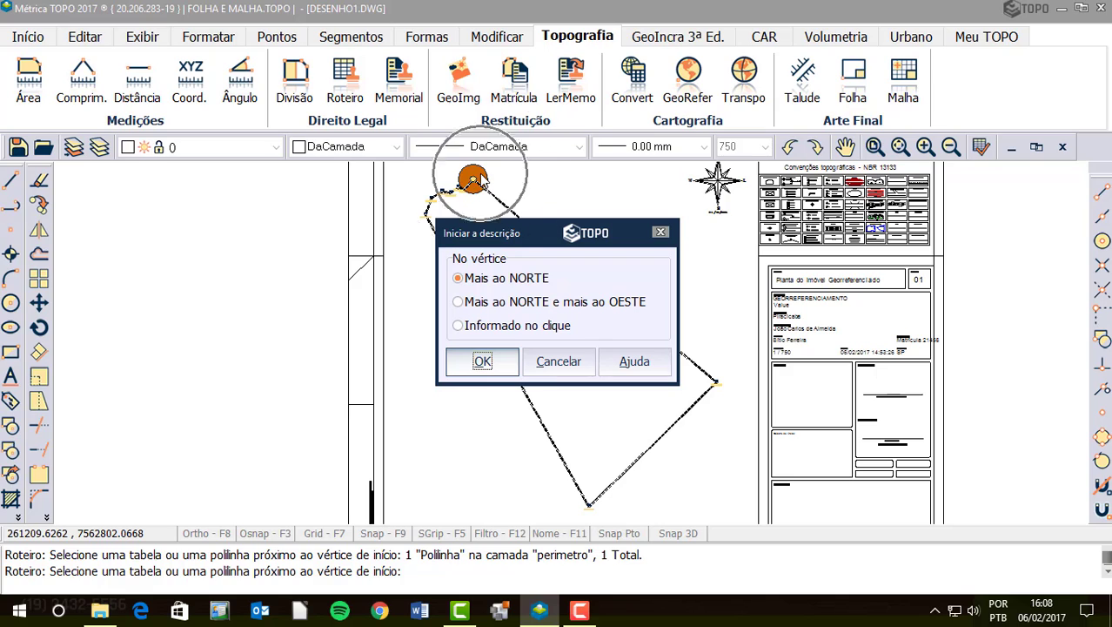
click(483, 360)
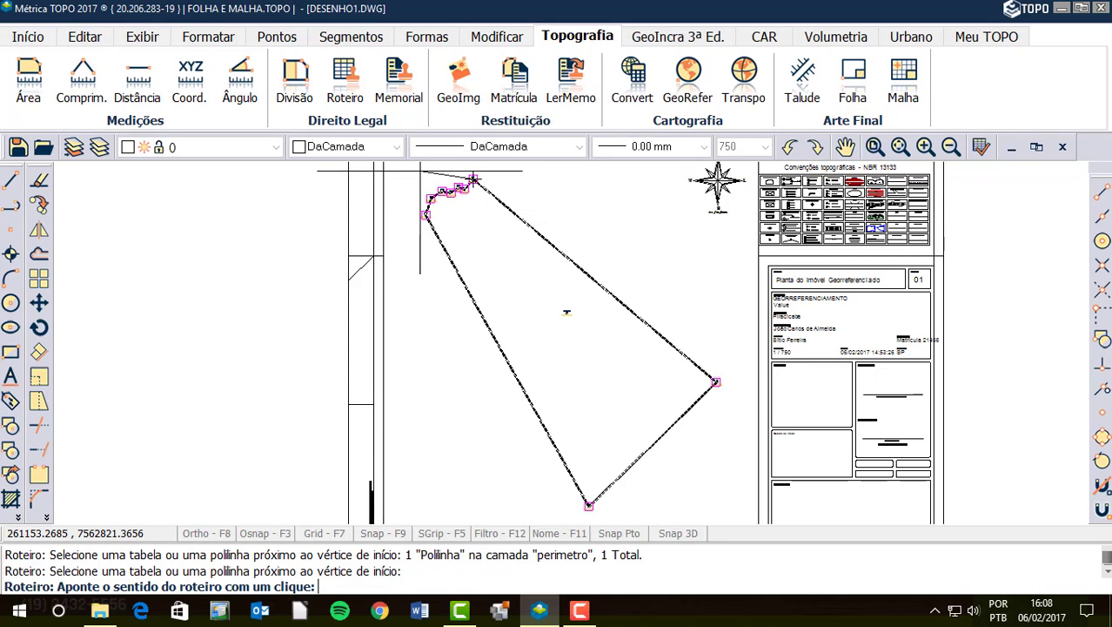
- Direct the route clockwise along the northeast boundary, with the table coordinates corresponding to the PARA points
click(587, 236)
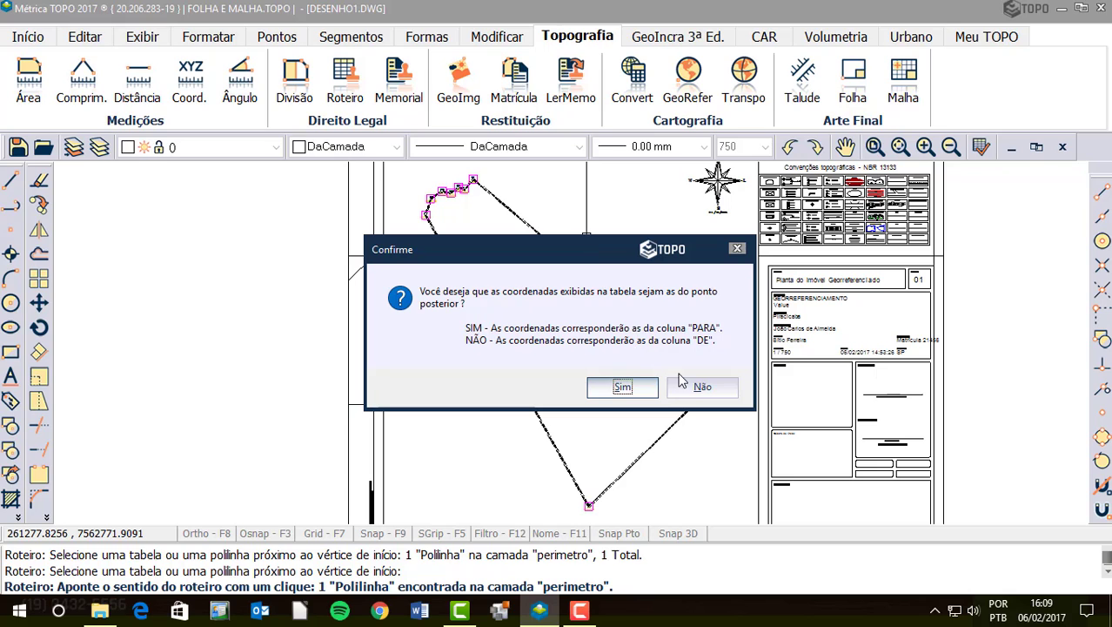
click(618, 390)
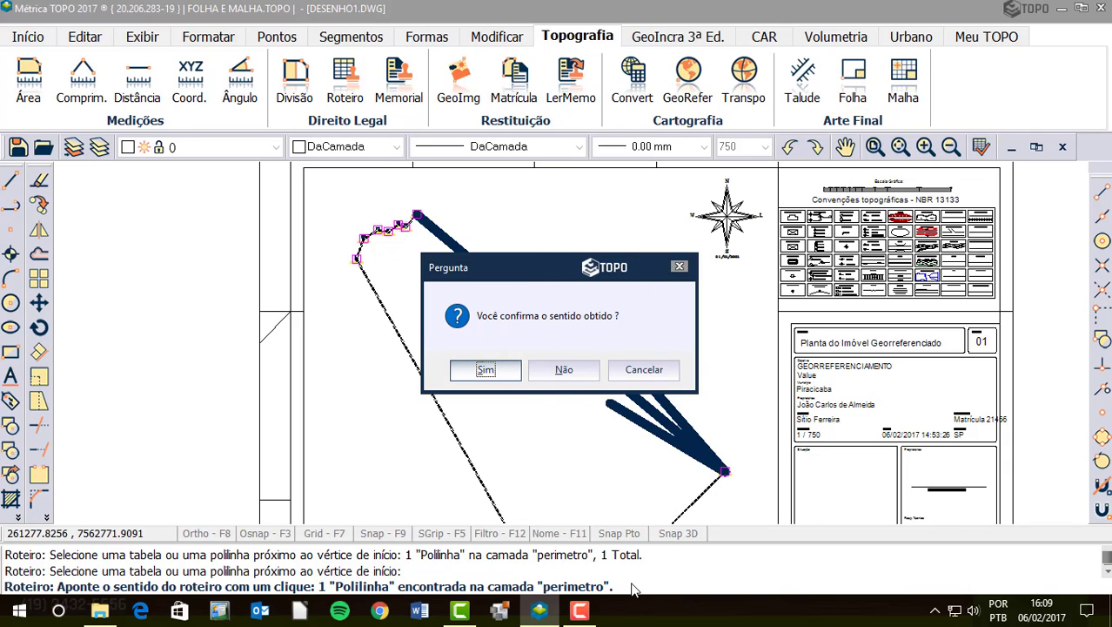
click(493, 370)
click(565, 371)
click(480, 373)
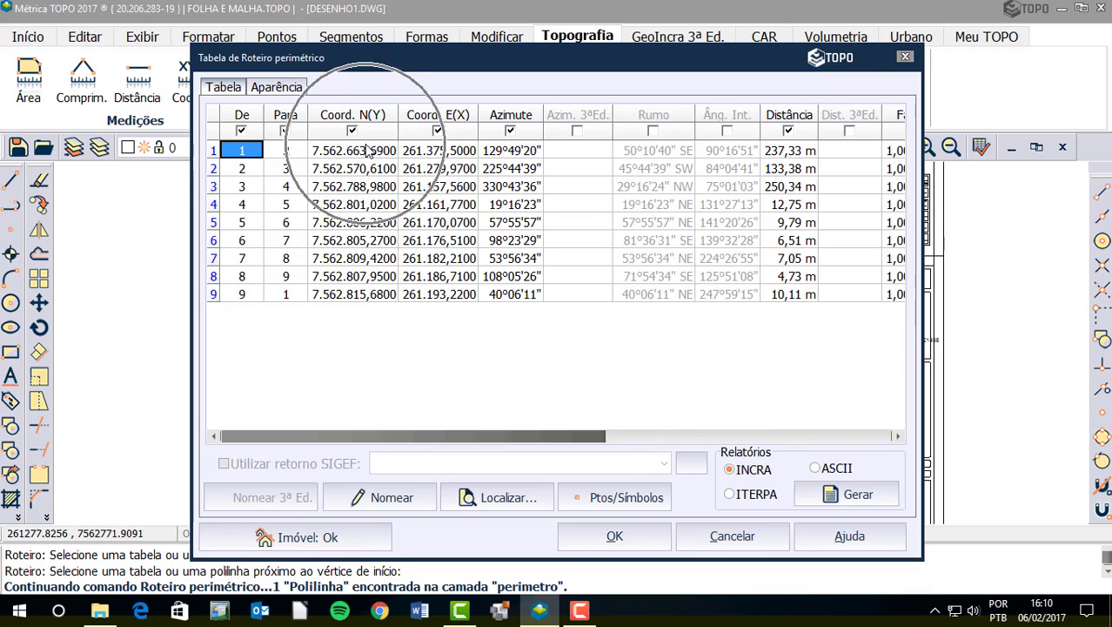
- Examine how the Para vertices relate to the Coord. N(Y) values in the first, second and last rows of the route table
click(286, 151)
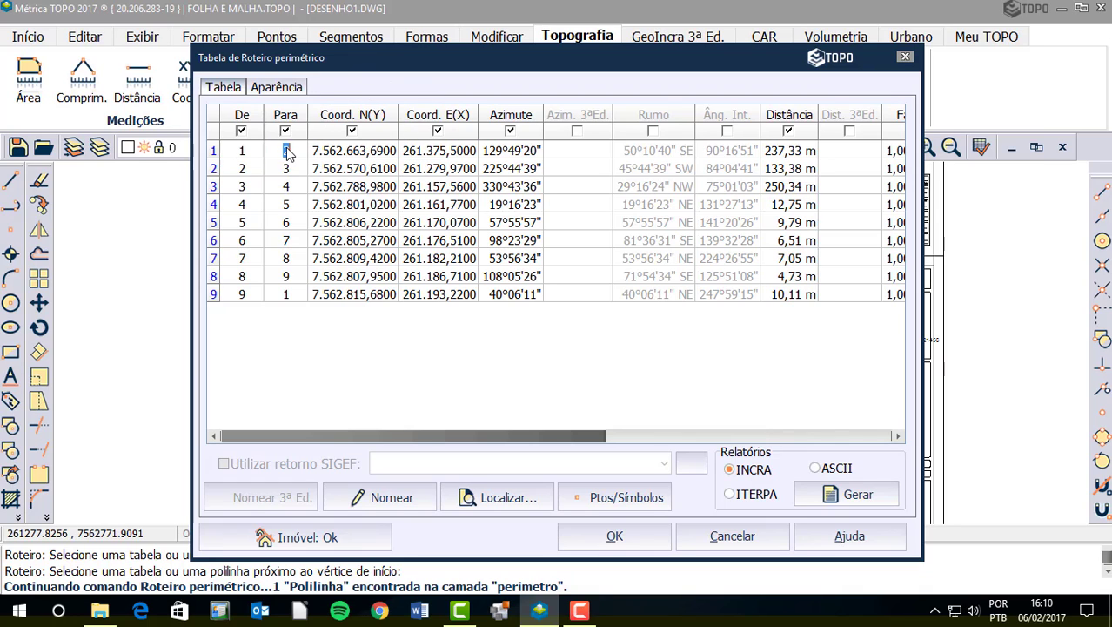
click(372, 154)
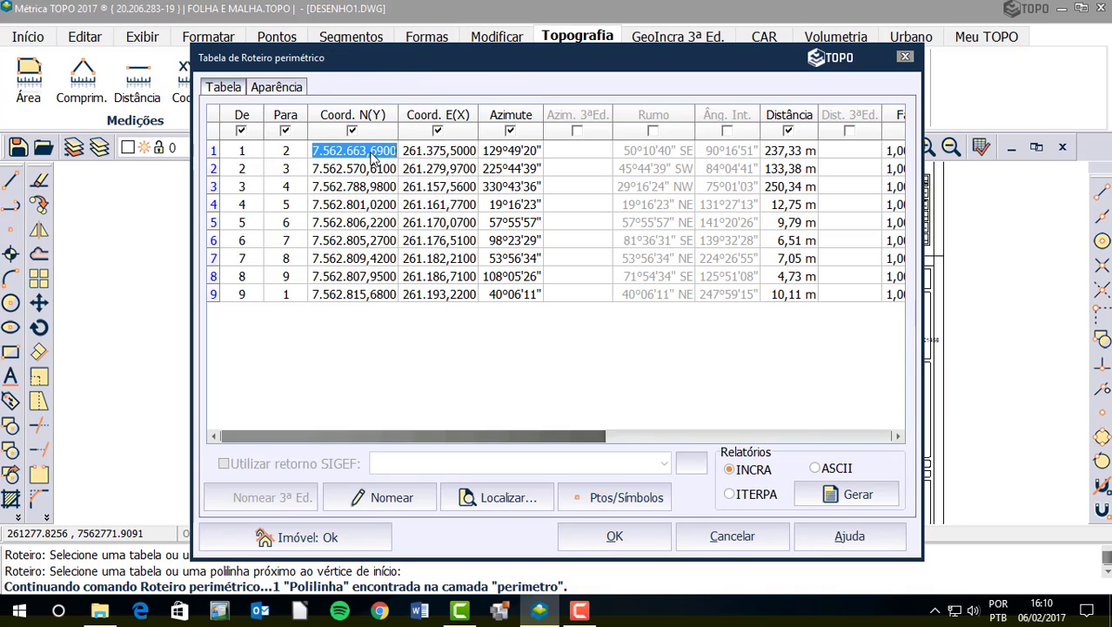
click(287, 152)
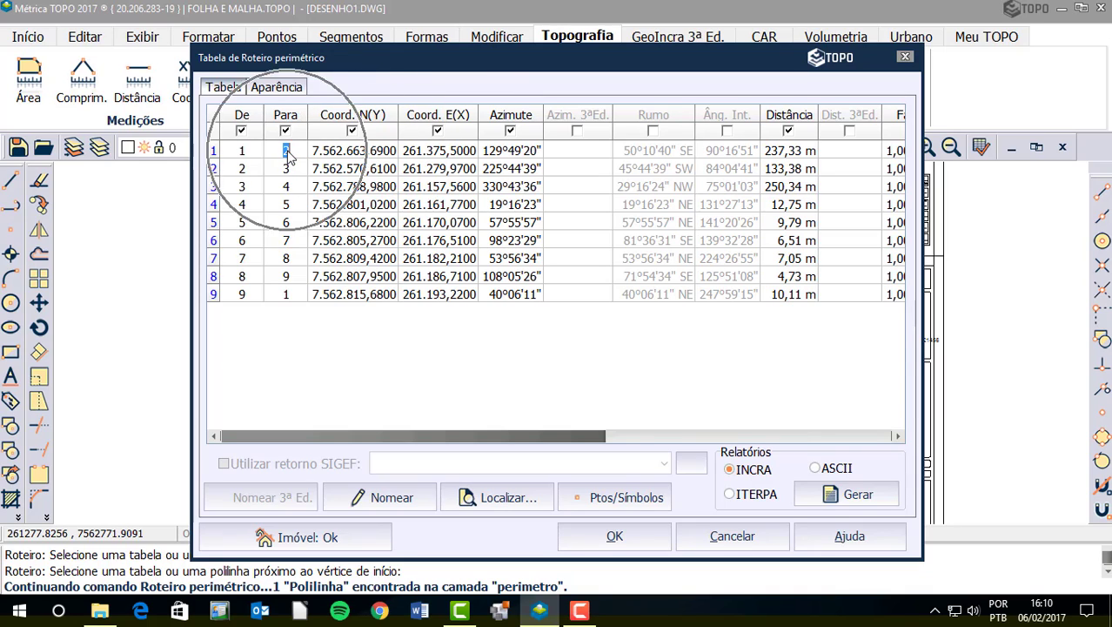
click(346, 170)
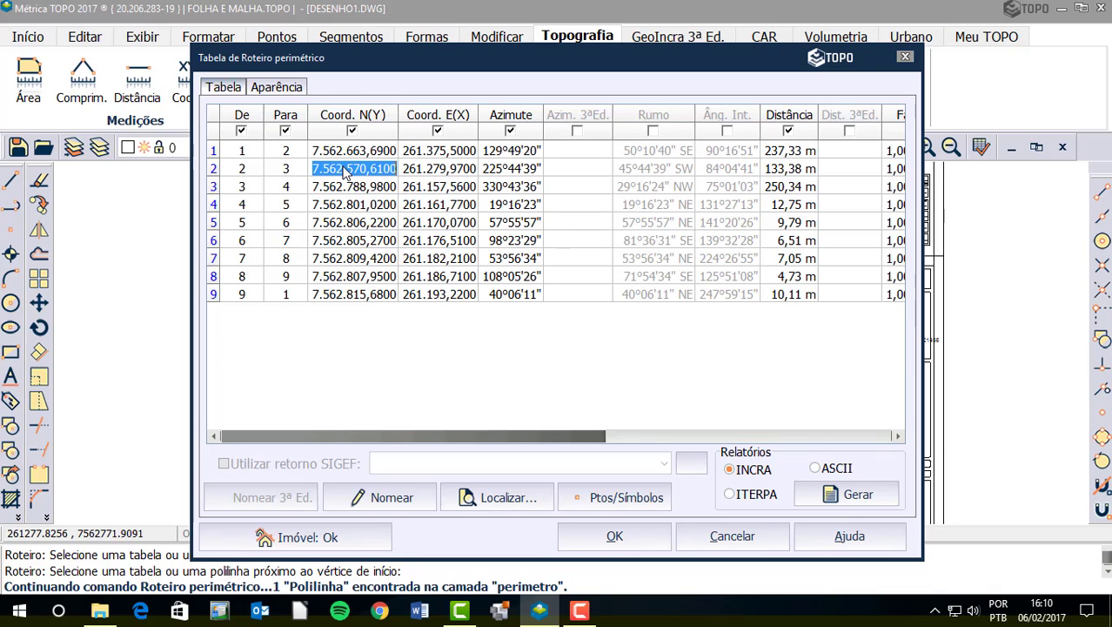
click(289, 174)
click(340, 295)
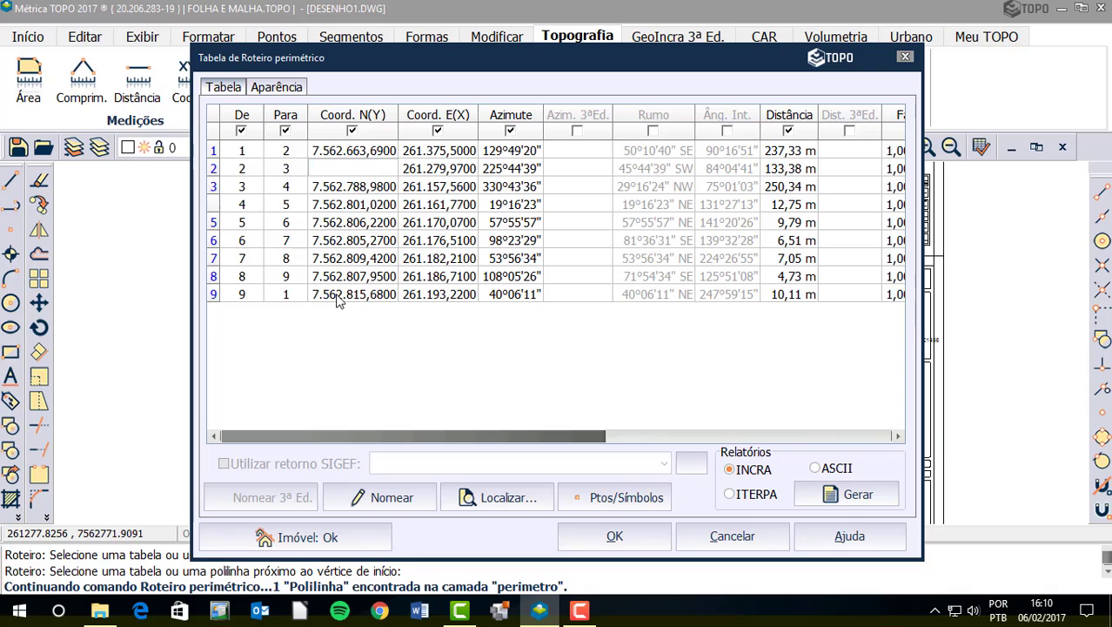
click(287, 295)
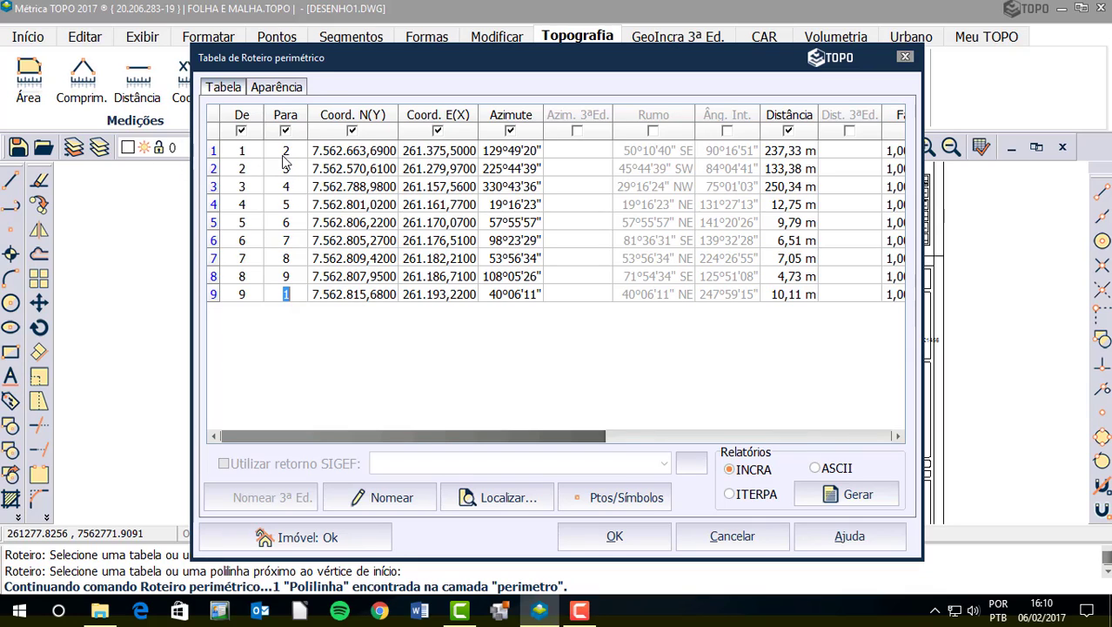
click(346, 154)
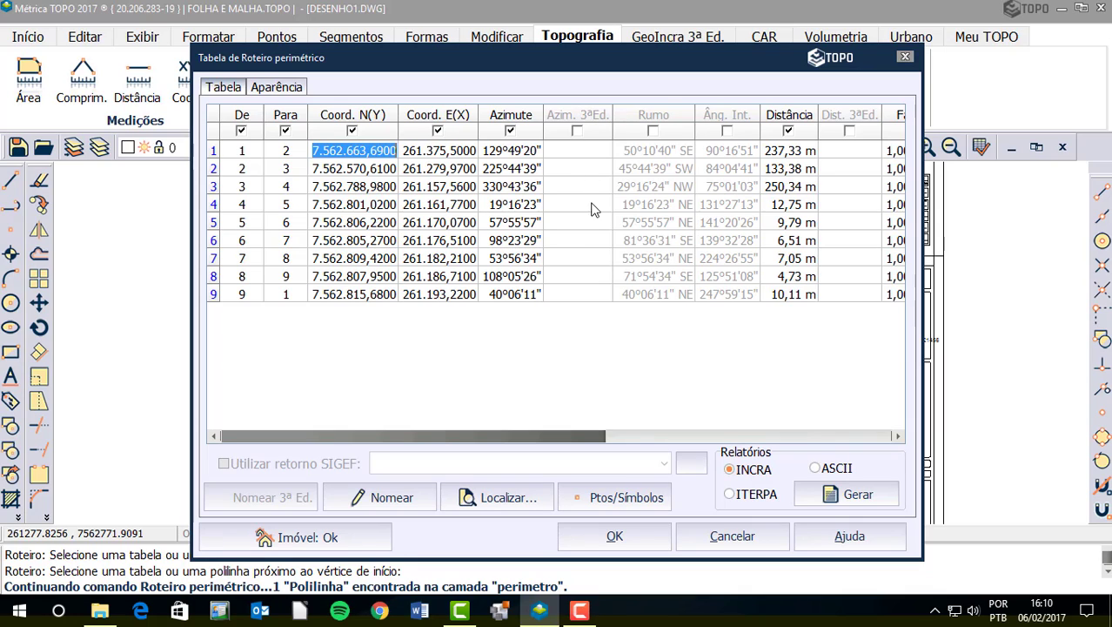
- Try including the Rumo and Âng. Int. columns in the route table
key(ctrl)
drag(573, 436, 624, 435)
key(ctrl)
key(ctrl)
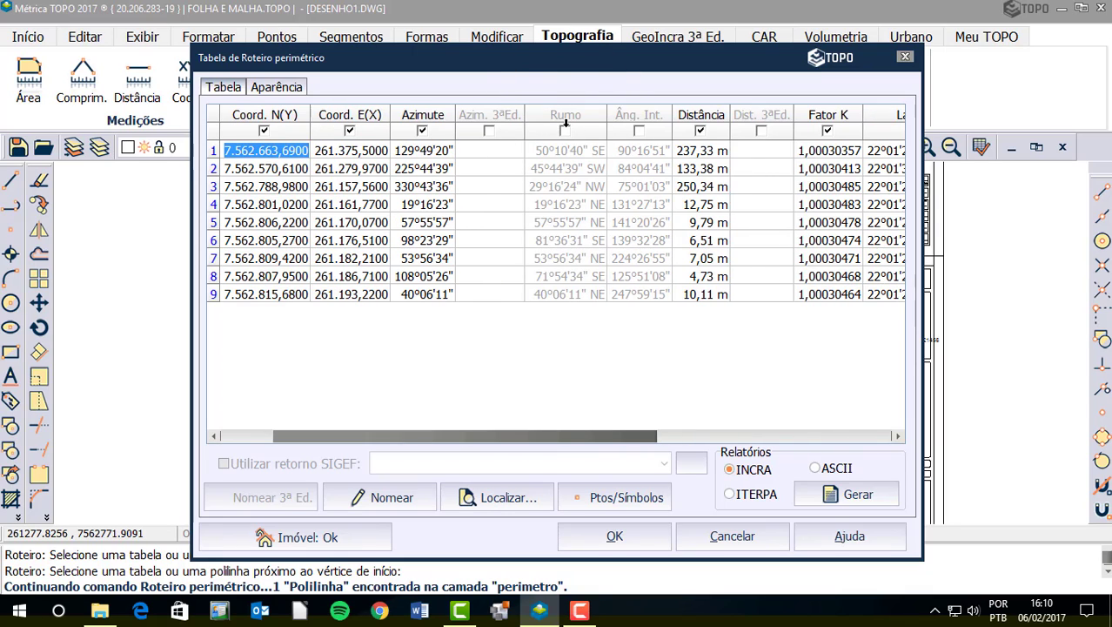
key(ctrl)
click(565, 131)
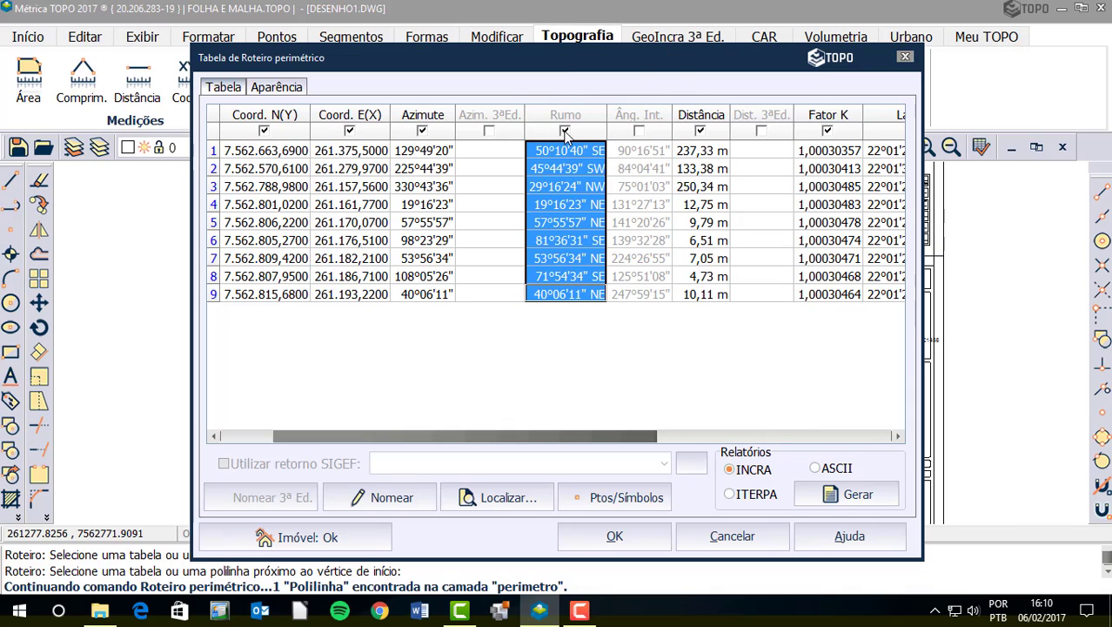
key(ctrl)
key(ctrl)
click(639, 129)
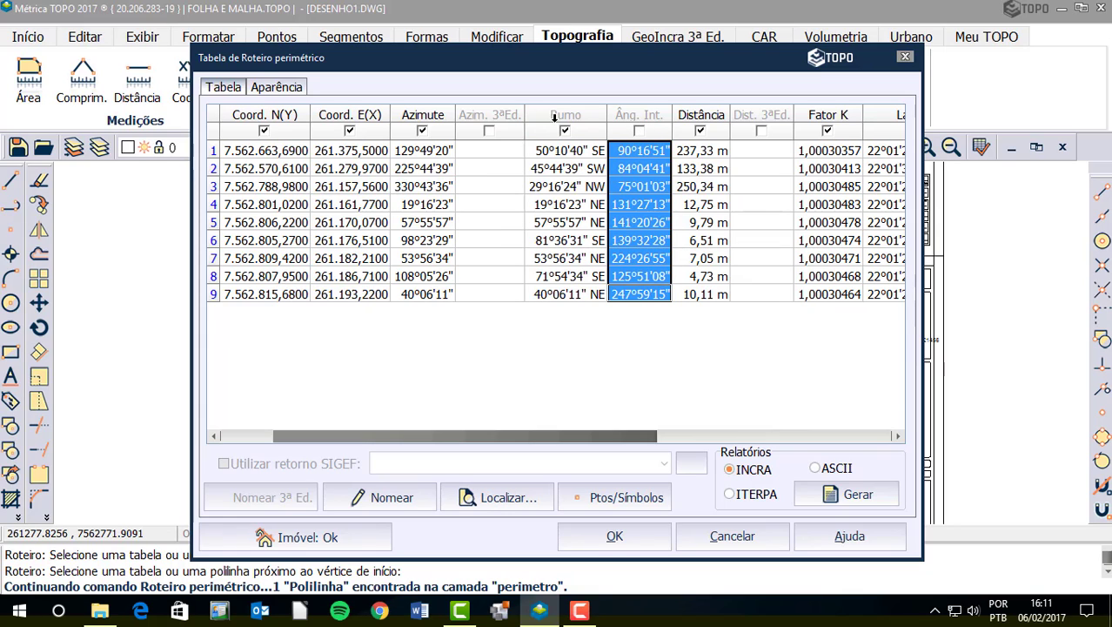
click(564, 129)
key(ctrl)
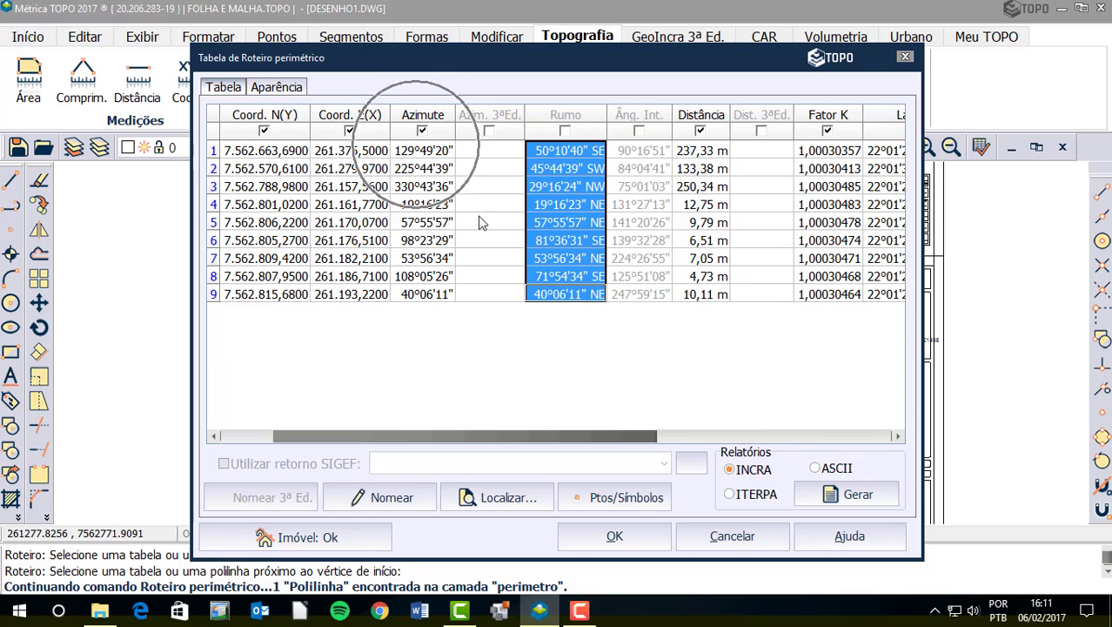
- Examine the Fator K, Latitude, Longitude, Altitude and remaining columns of the route table
click(897, 436)
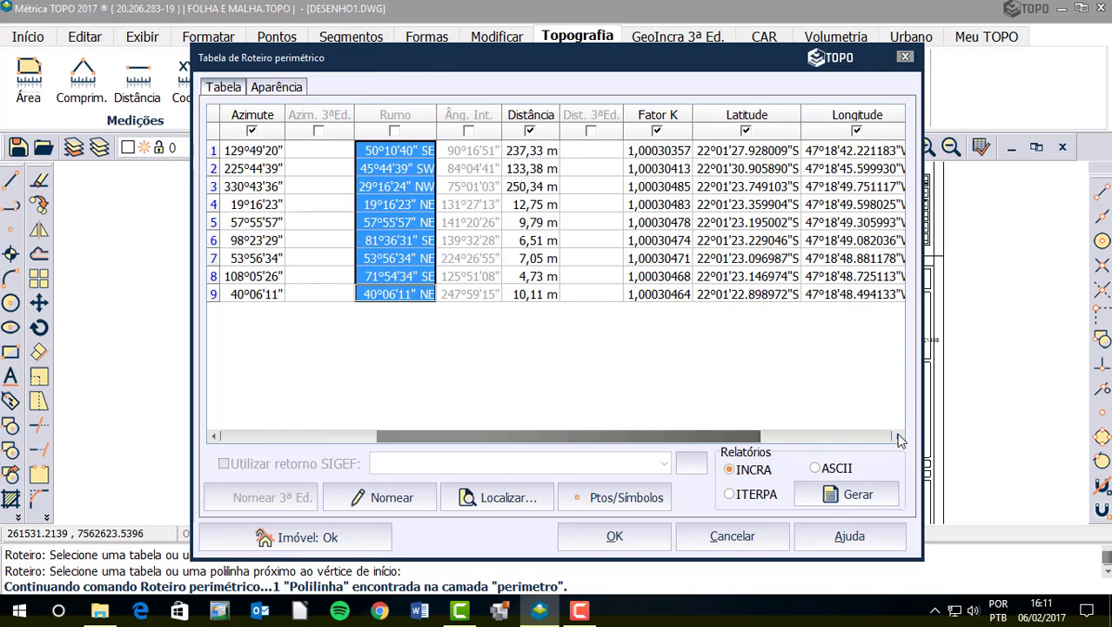
key(ctrl)
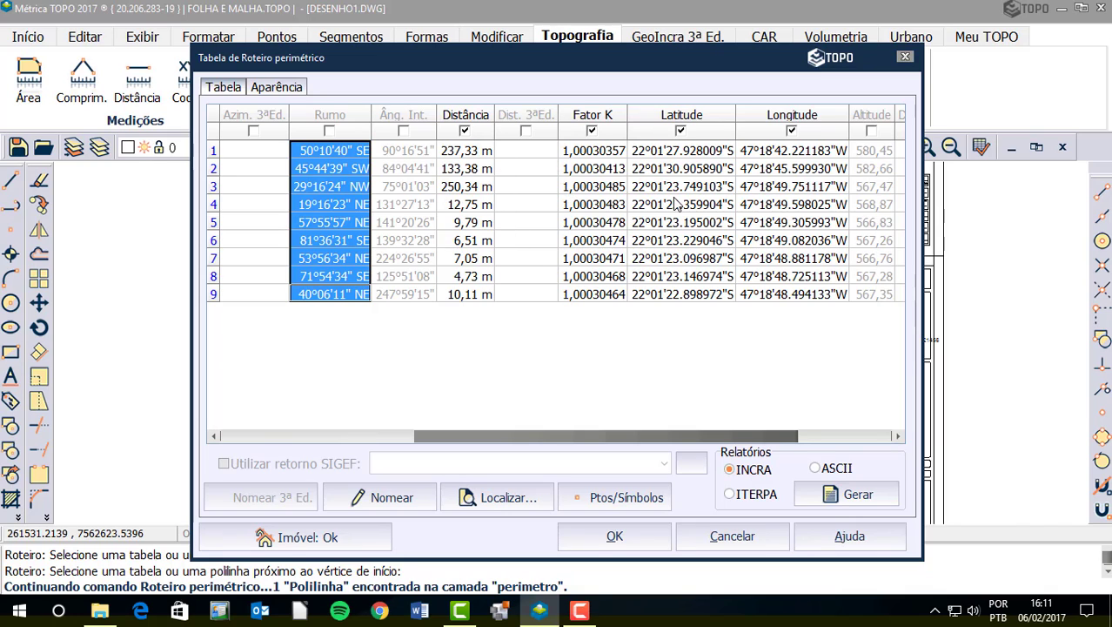
key(ctrl)
key(ctrl)
key(ctrl)
click(897, 436)
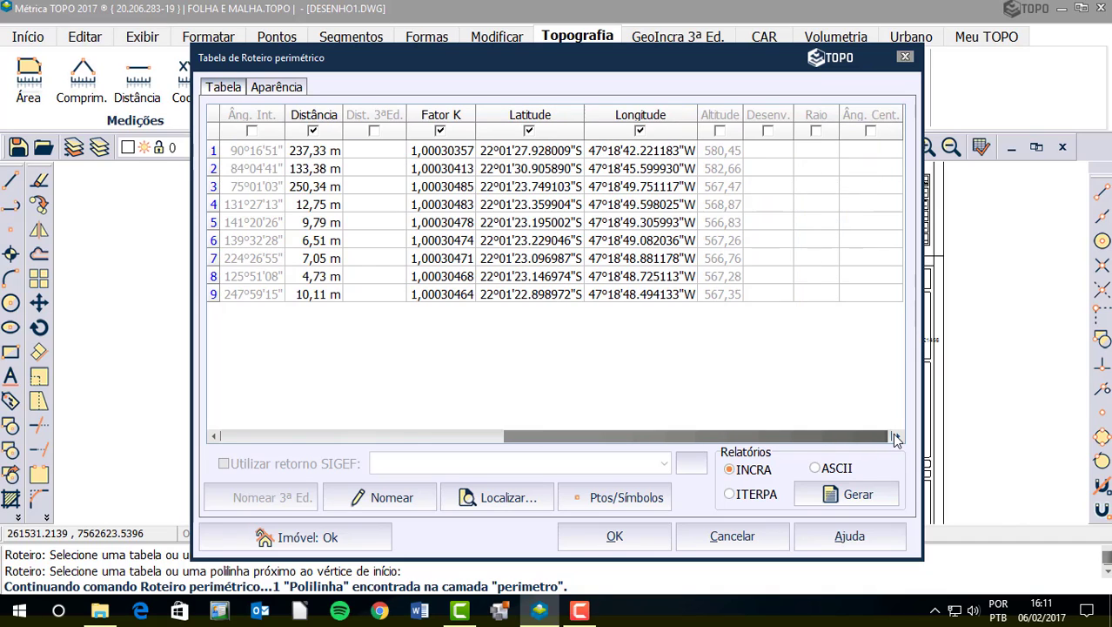
key(ctrl)
key(ctrl)
key(ctrl)
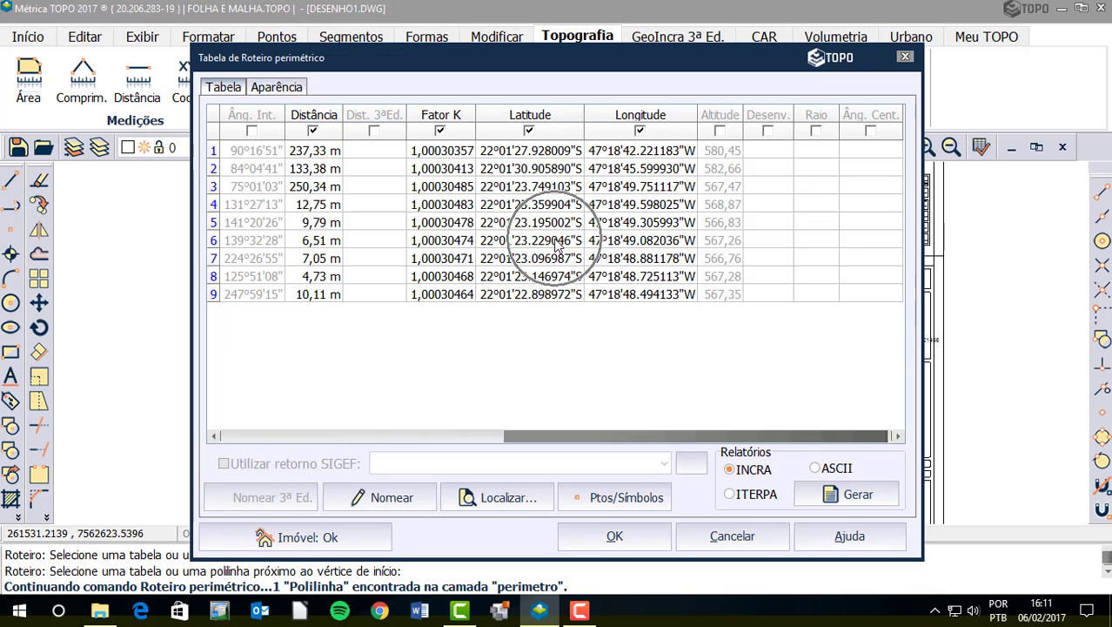
key(ctrl)
key(ctrl)
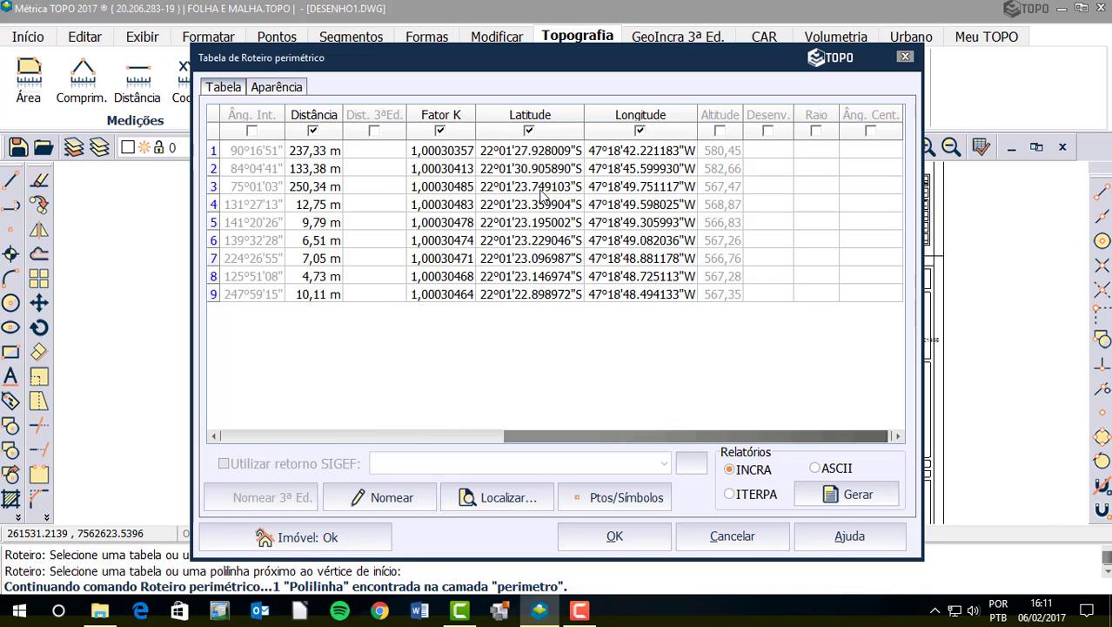
key(ctrl)
- Set the route table's header title to "Área Total" in its appearance settings
click(288, 90)
drag(464, 146, 419, 146)
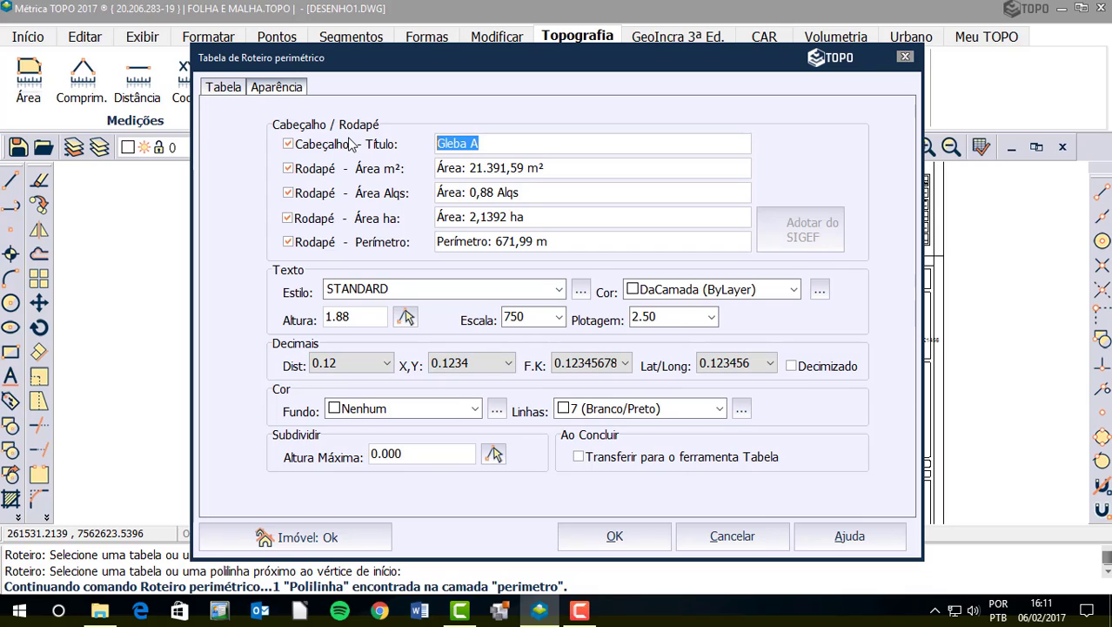
text(Á)
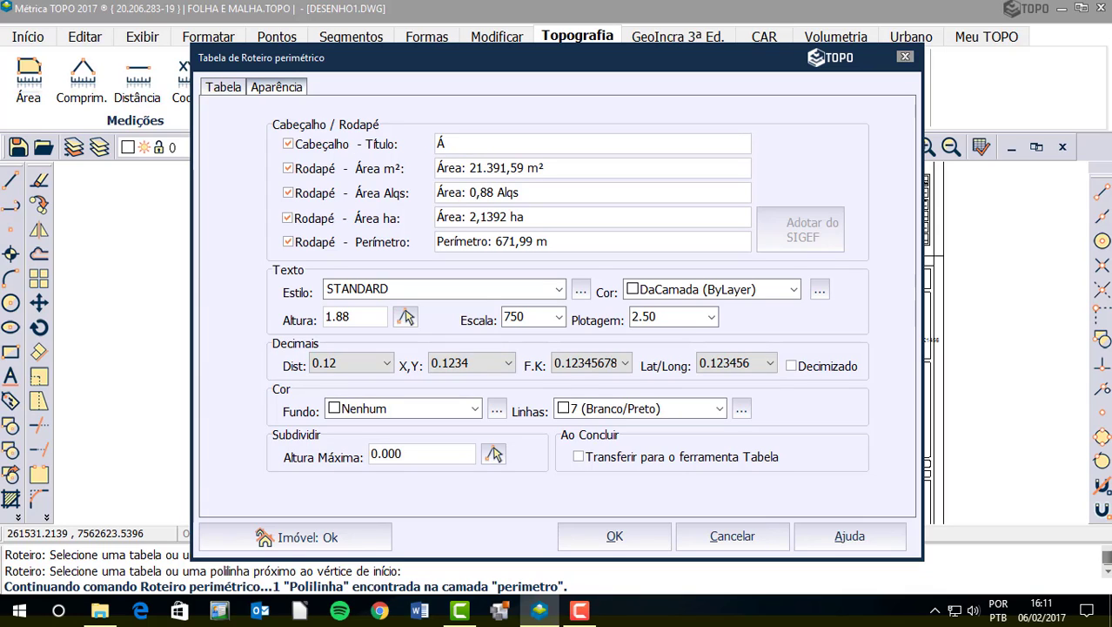
text(rea Total)
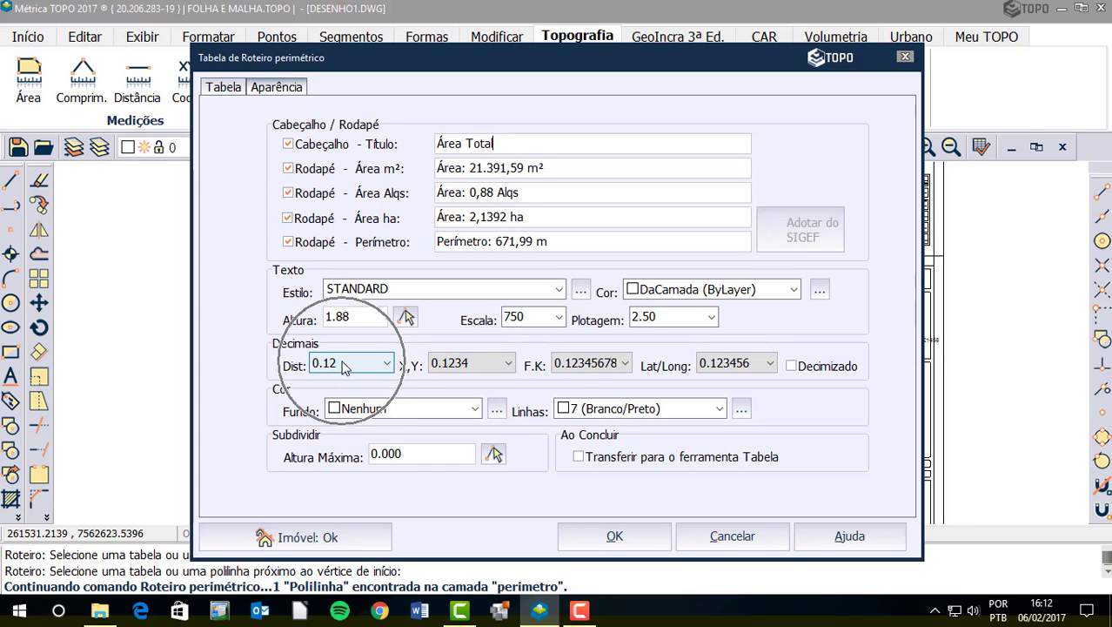
- Enable the Decimizado option so the route table gives latitude and longitude in decimal degrees
click(457, 365)
click(561, 363)
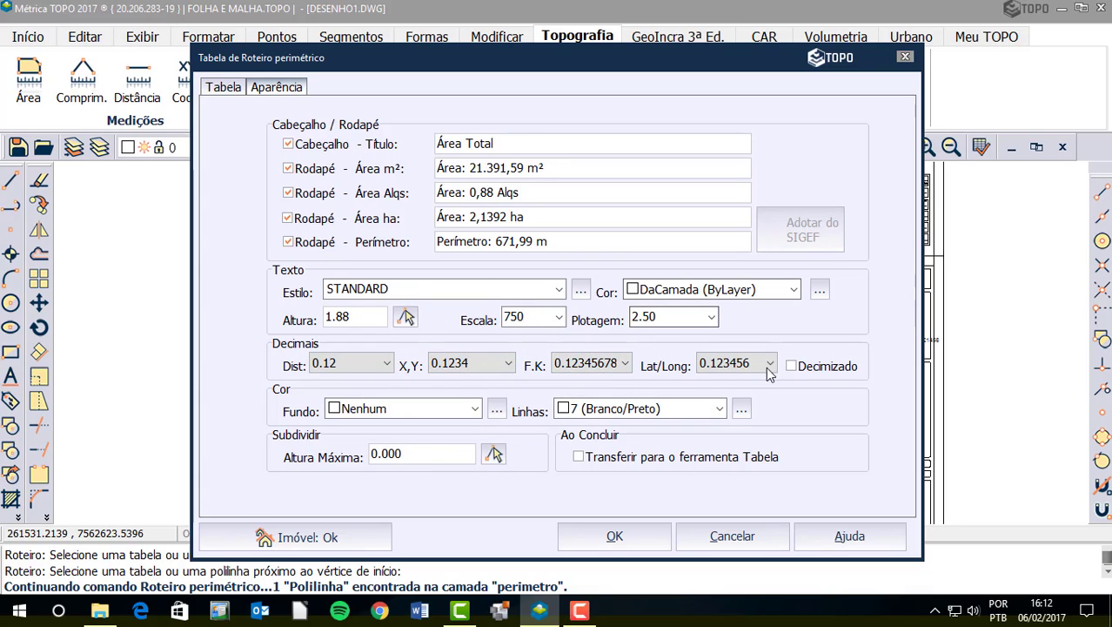
click(729, 364)
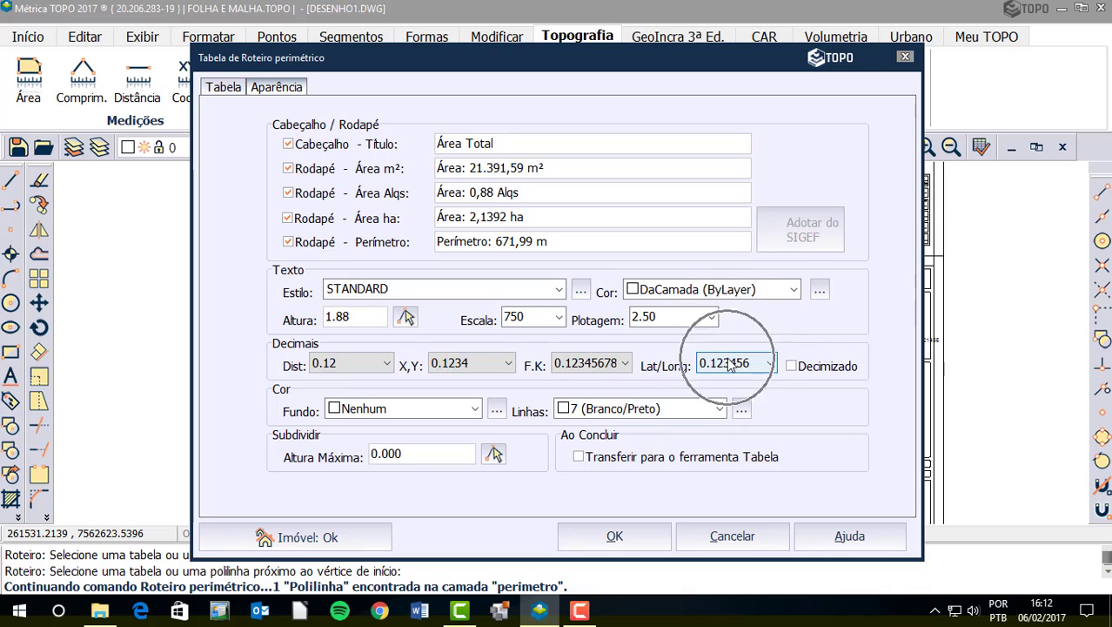
click(734, 364)
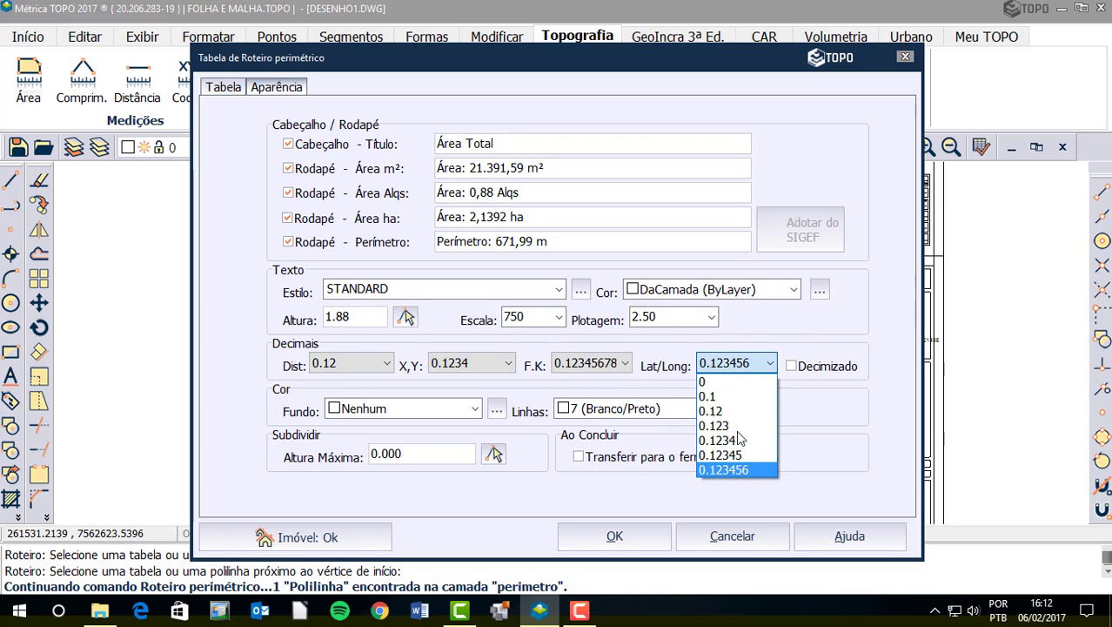
click(738, 365)
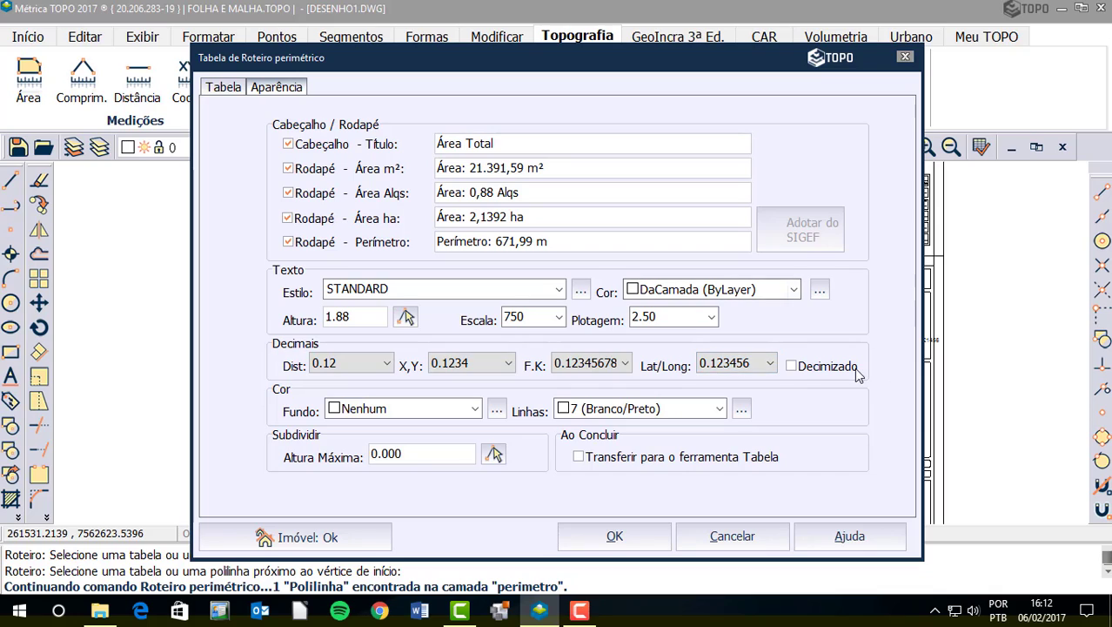
click(791, 368)
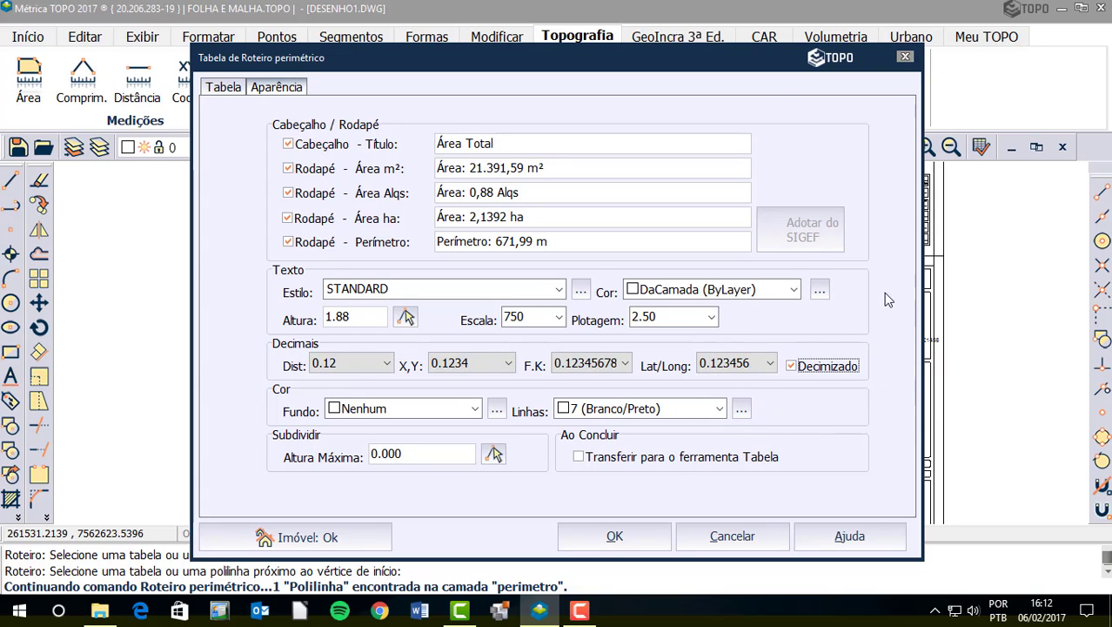
- Examine the Latitude and Longitude columns and the table's decimal, background colour, line colour and maximum height settings
click(224, 88)
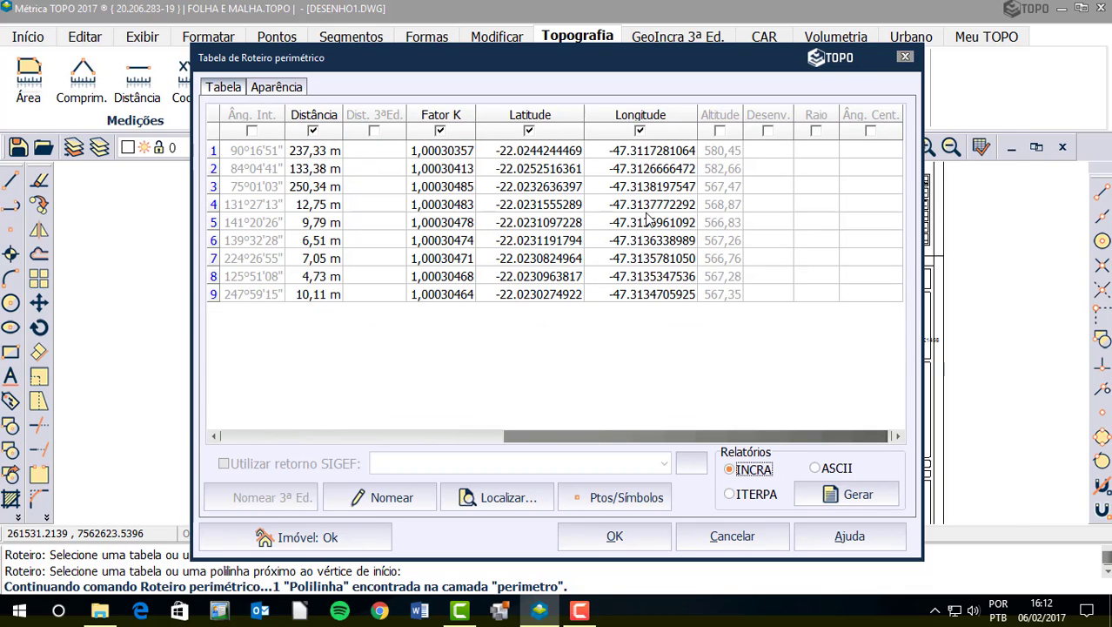
click(286, 91)
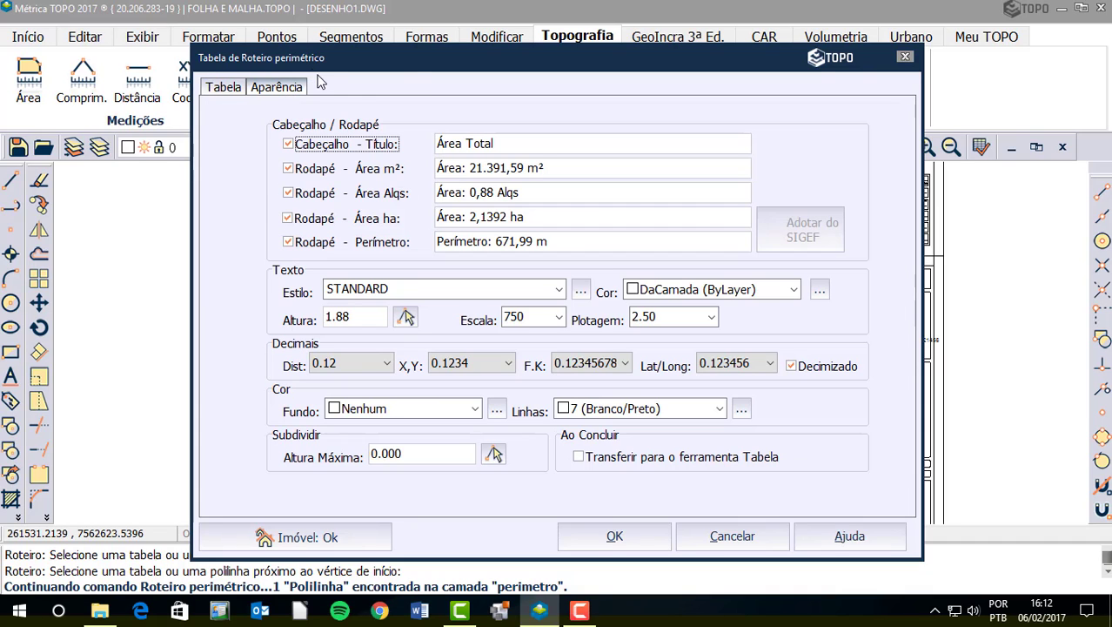
click(725, 363)
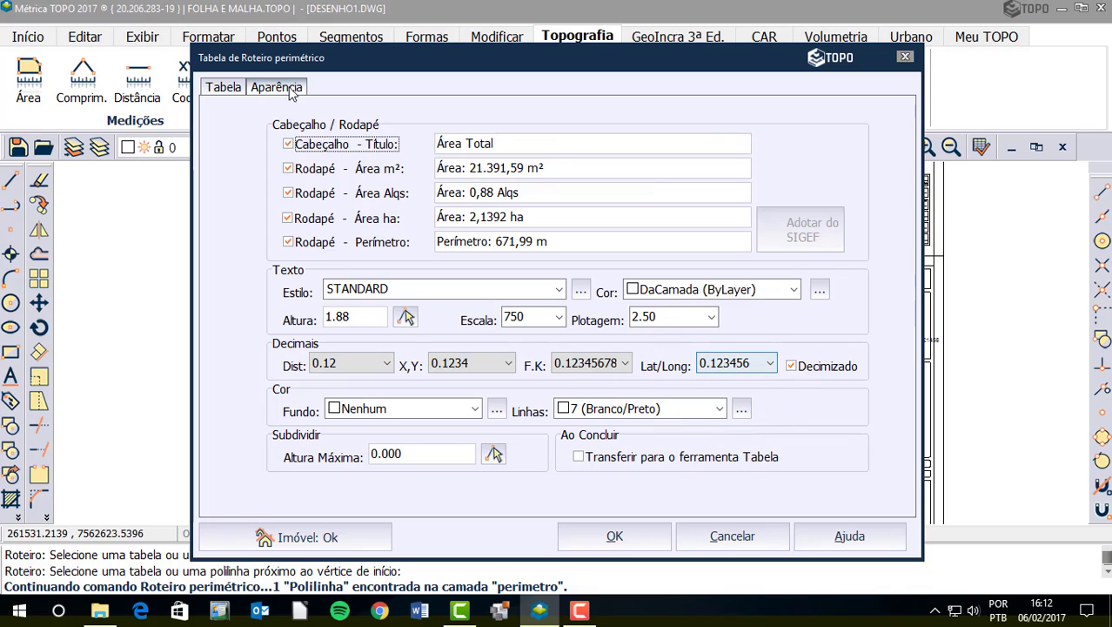
click(790, 365)
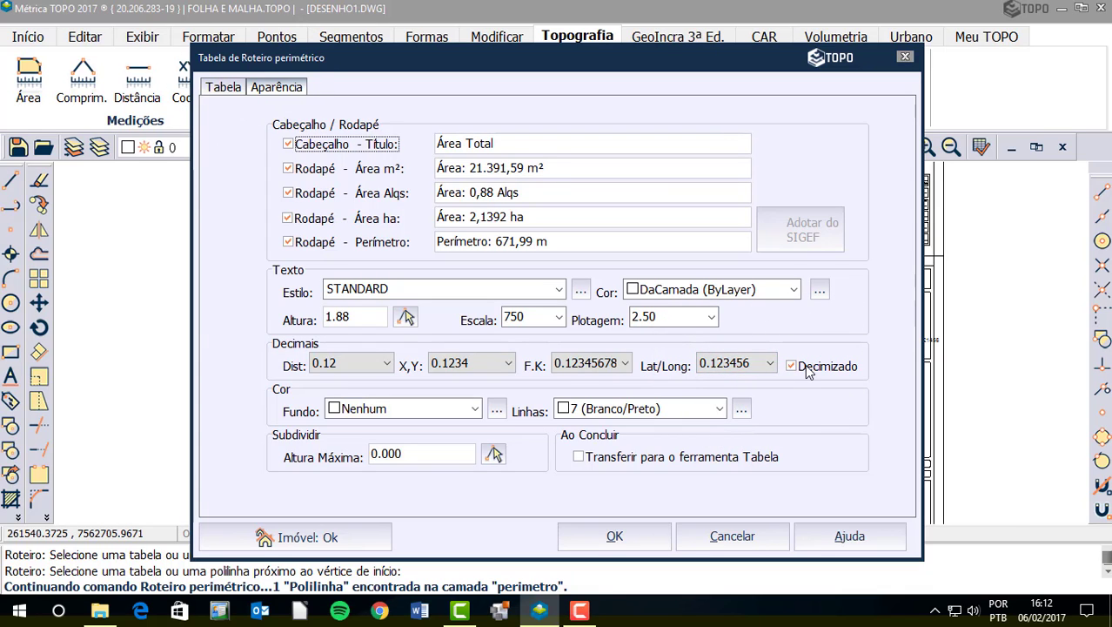
click(390, 418)
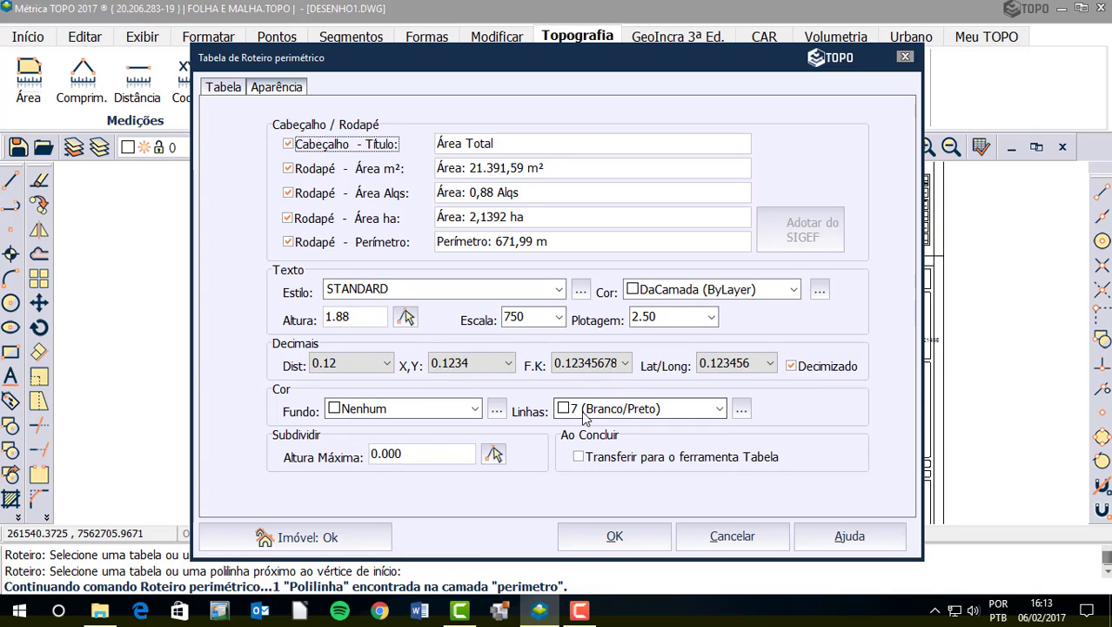
click(585, 416)
click(415, 455)
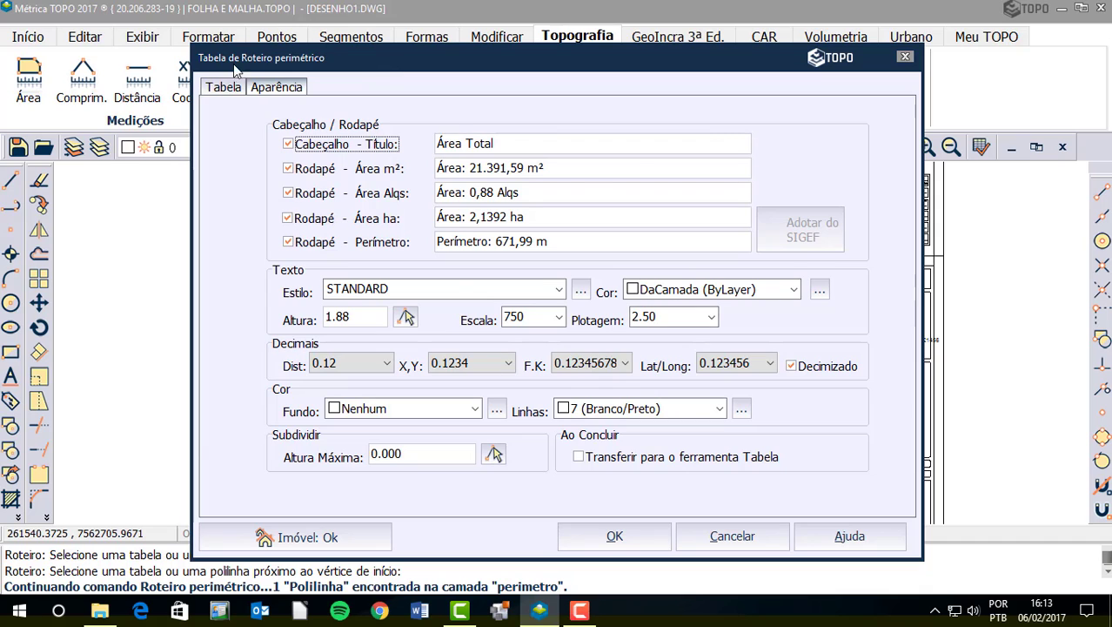
- Move the Fator K column of the route table to directly after the Longitude column
click(224, 88)
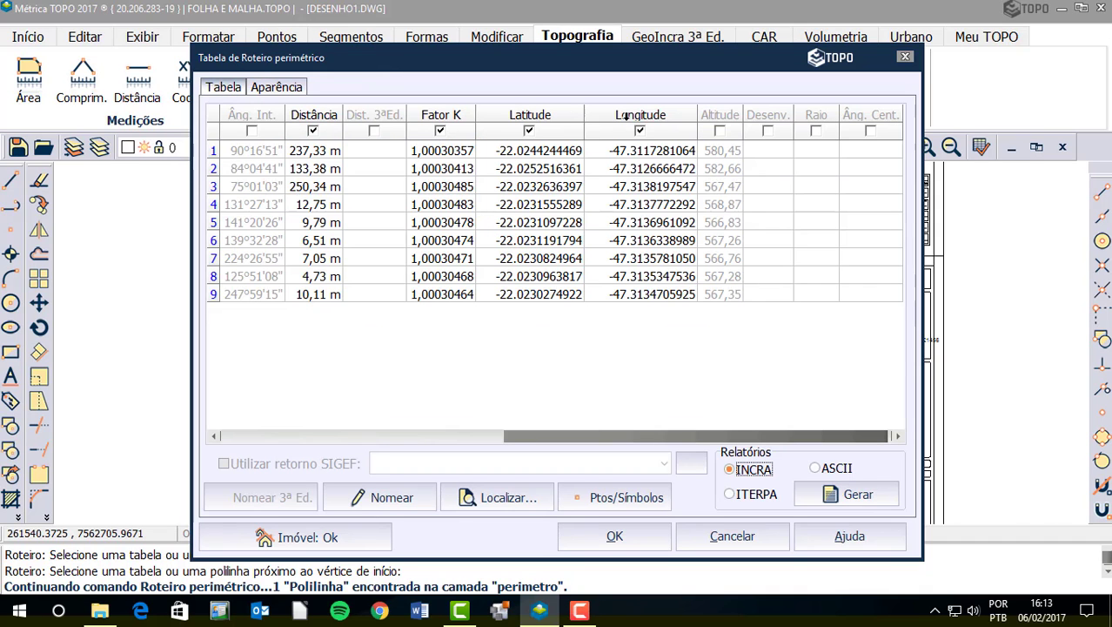
mouse_move(650, 114)
mouse_down()
mouse_move(549, 129)
mouse_move(631, 127)
mouse_up()
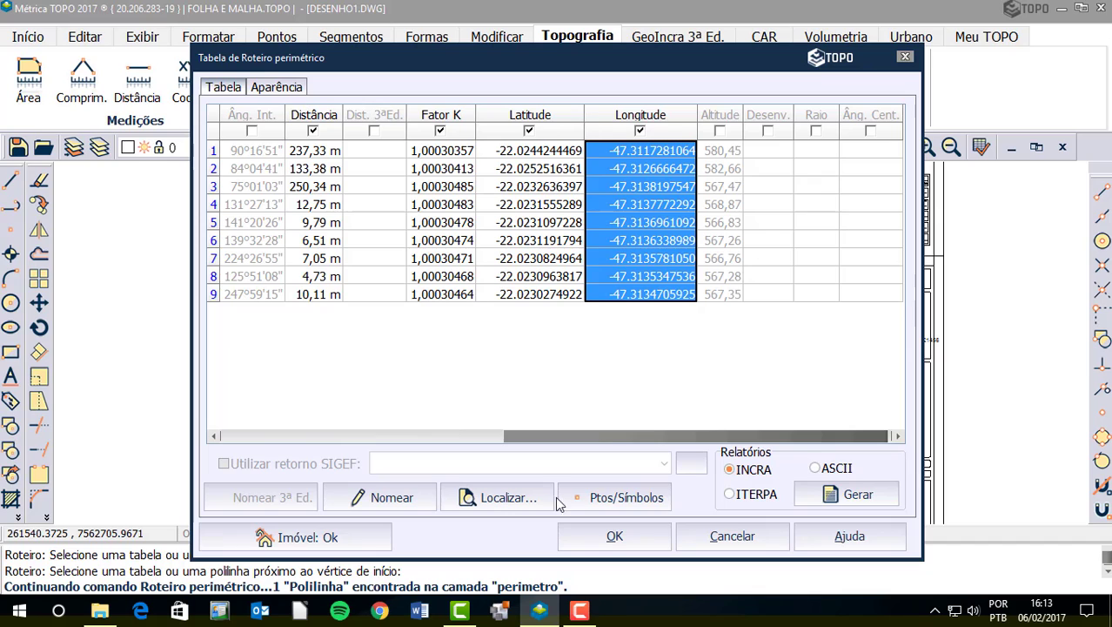
click(428, 110)
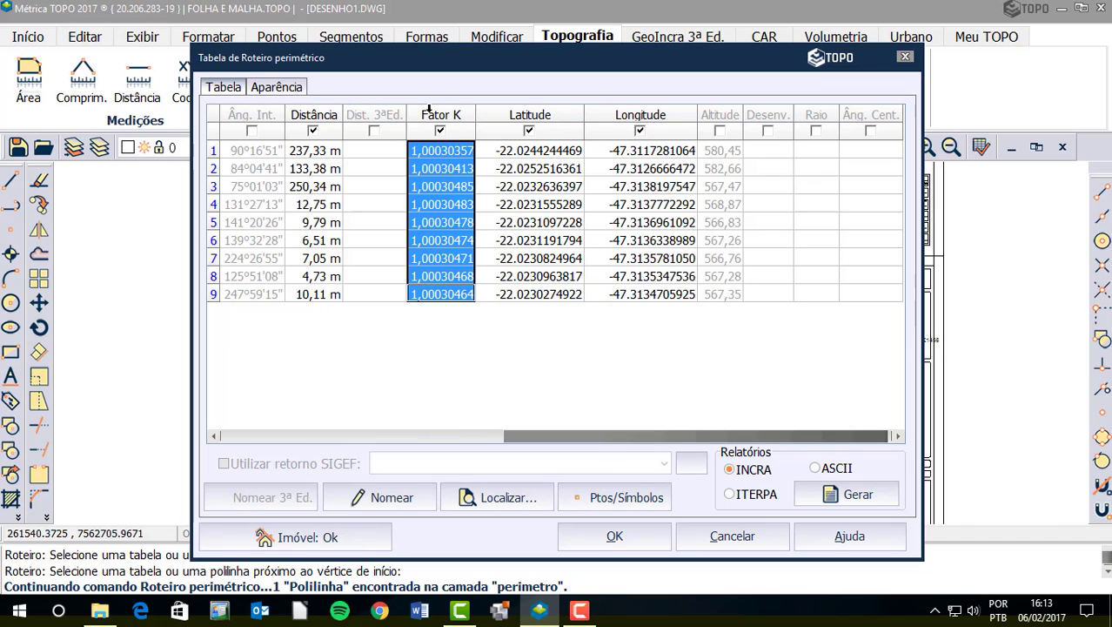
drag(441, 108, 642, 131)
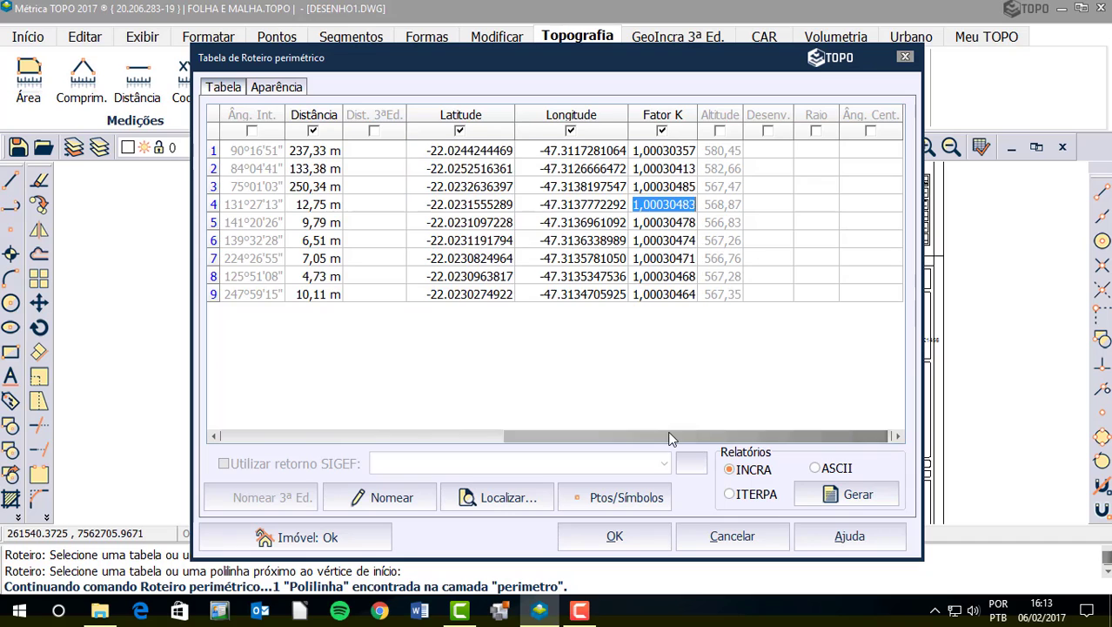
- Review the route table's column order and insert the table into the drawing
drag(670, 437, 344, 418)
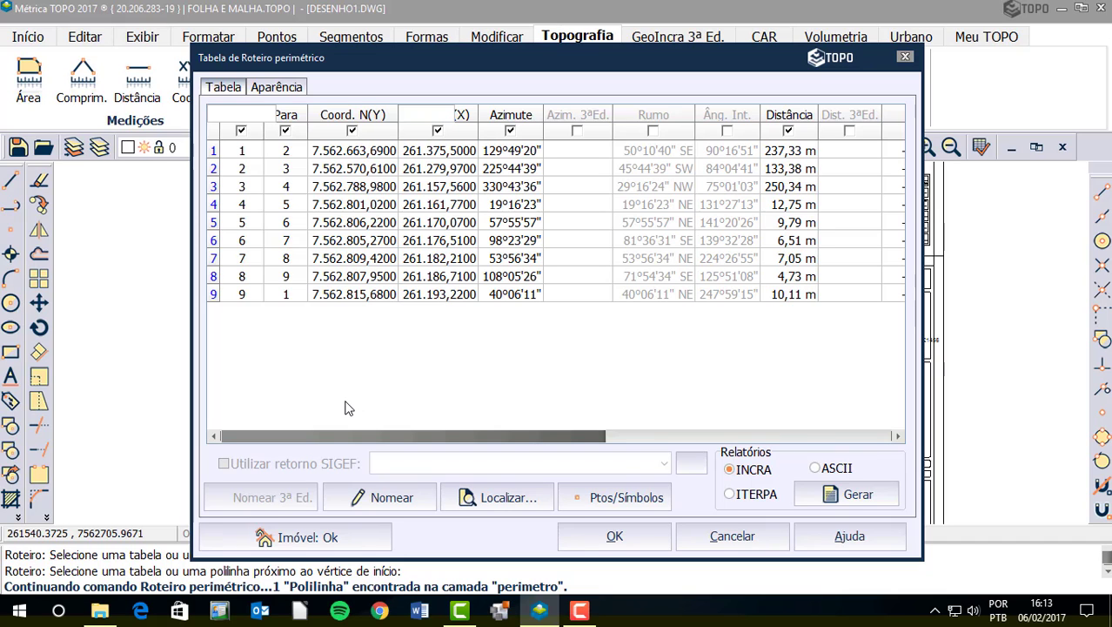
drag(613, 428, 886, 438)
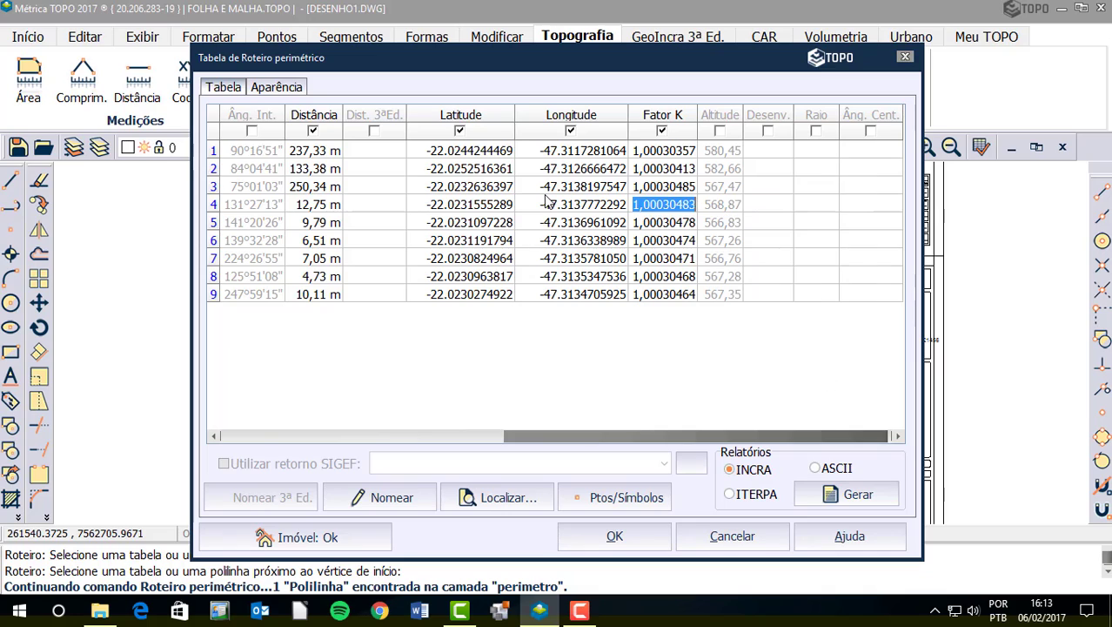
click(546, 202)
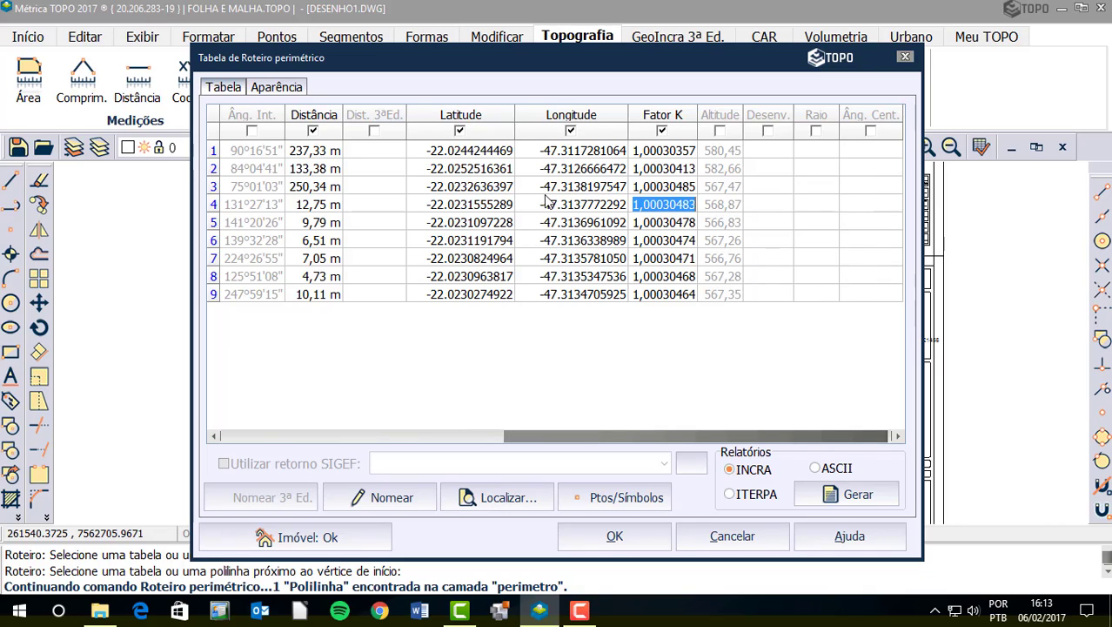
click(660, 129)
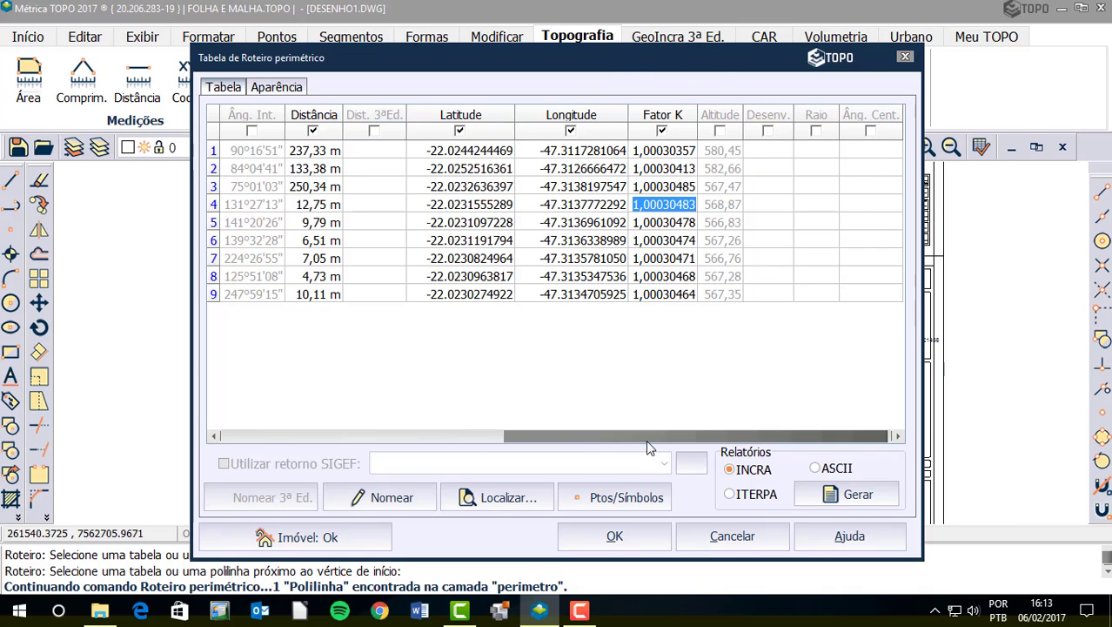
drag(611, 435, 330, 435)
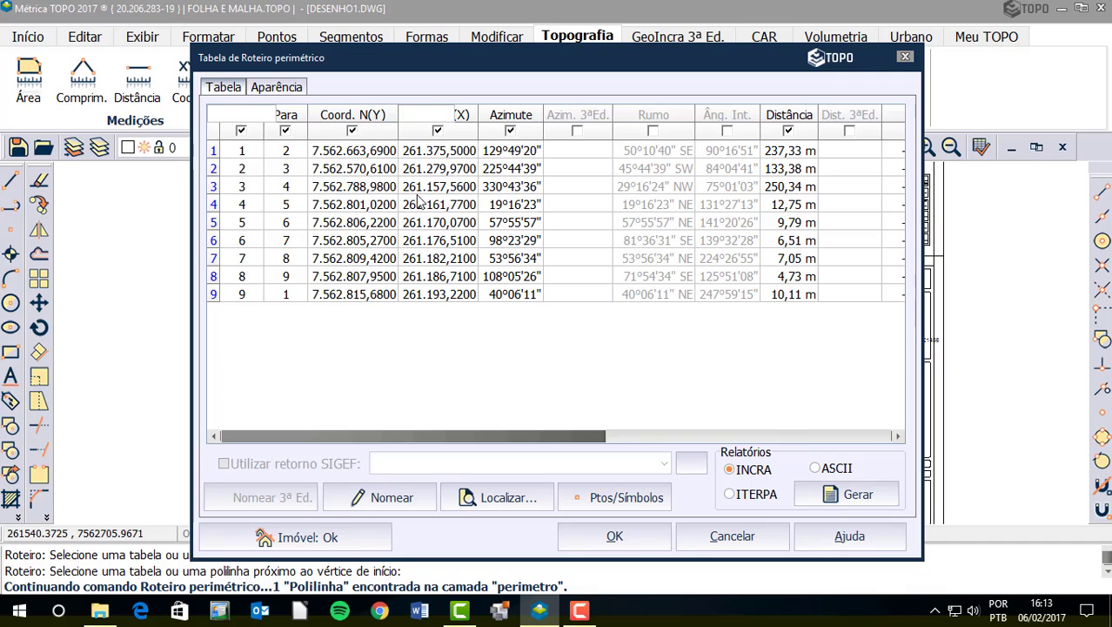
drag(530, 436, 766, 436)
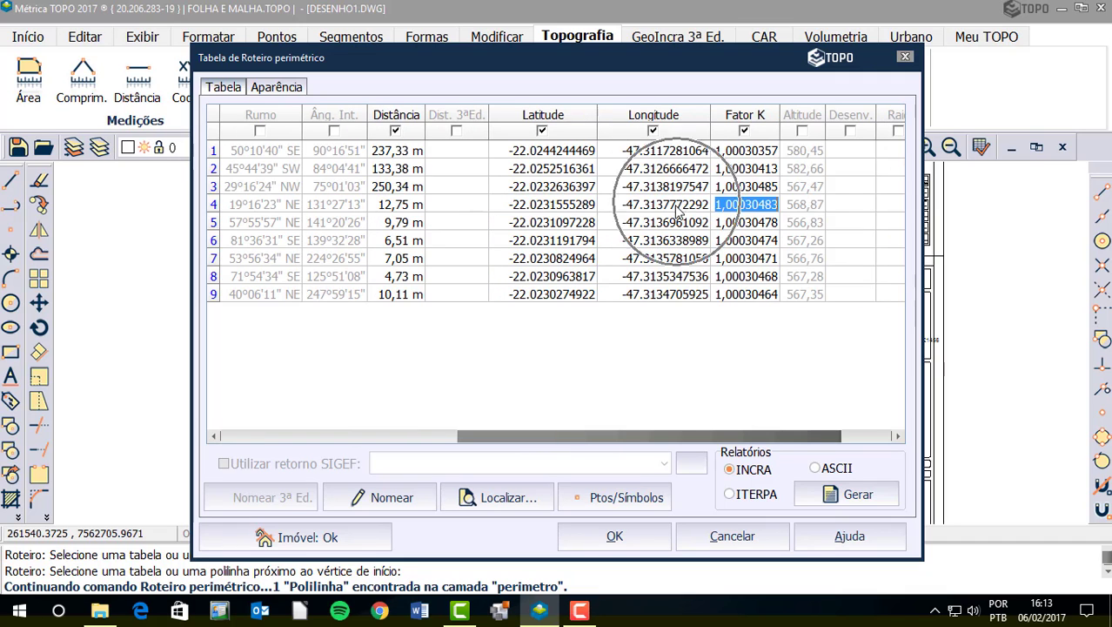
click(614, 537)
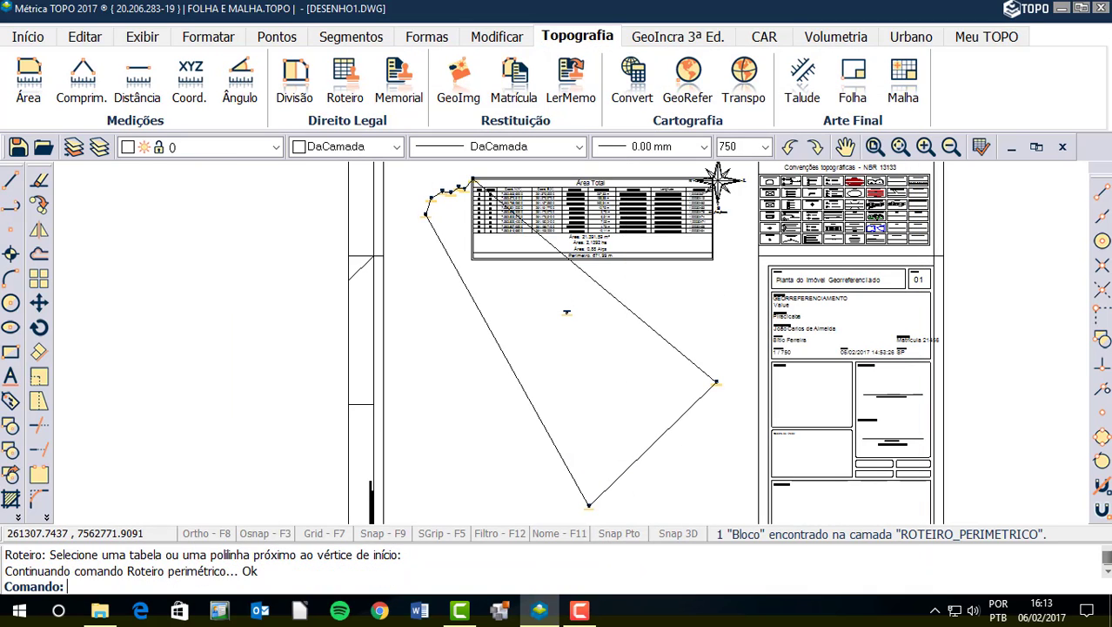
- Move the inserted route table off the property boundary to the empty area left of the sheet frame
click(39, 302)
scroll(602, 207, up, 3)
click(623, 258)
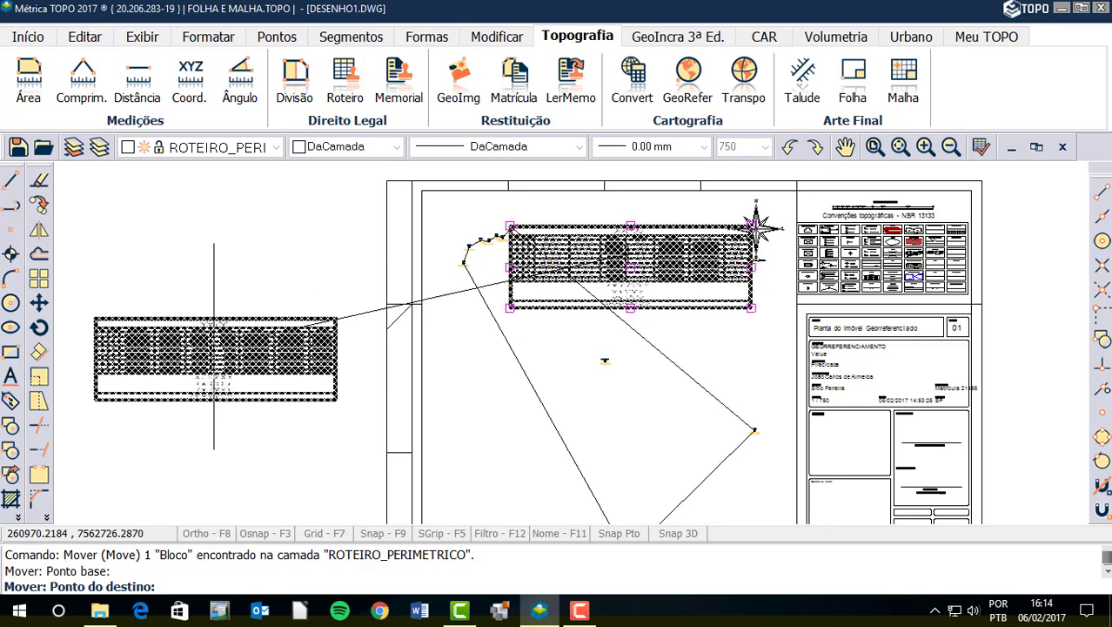
click(213, 351)
- Examine the placed table's coordinate, azimuth, distance and Fator K columns and its area and perimeter footer
scroll(828, 328, up, 5)
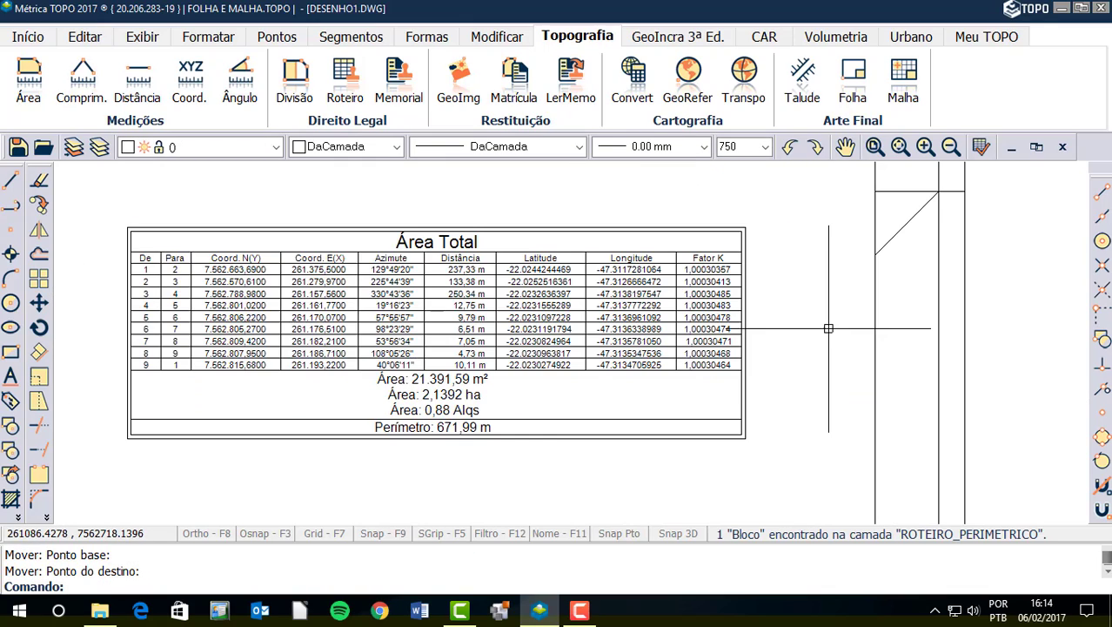
scroll(828, 329, up, 3)
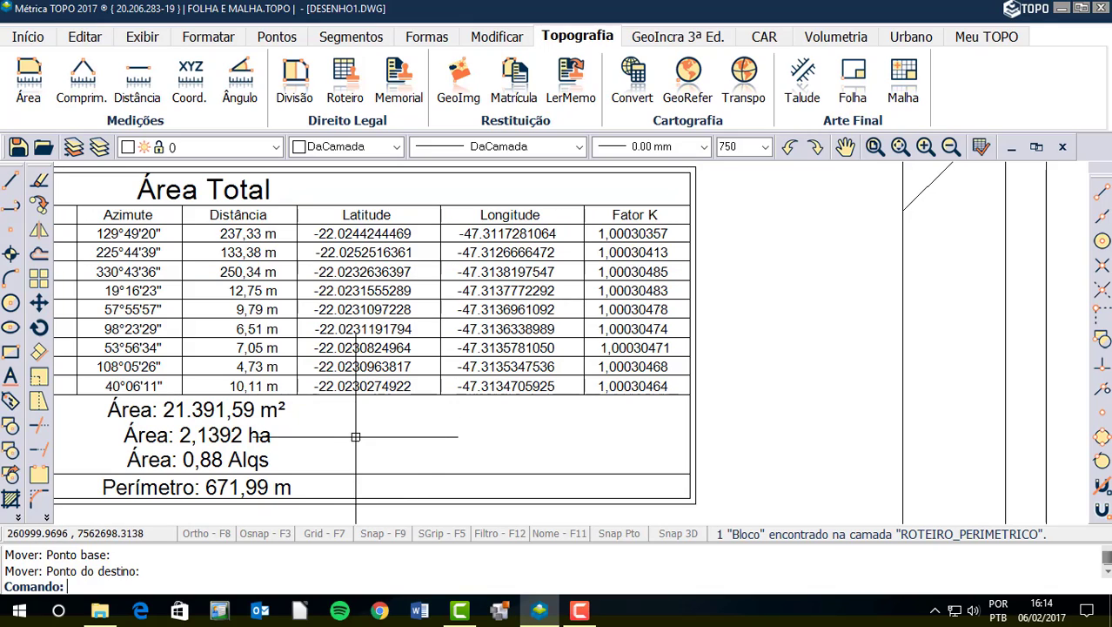
click(358, 409)
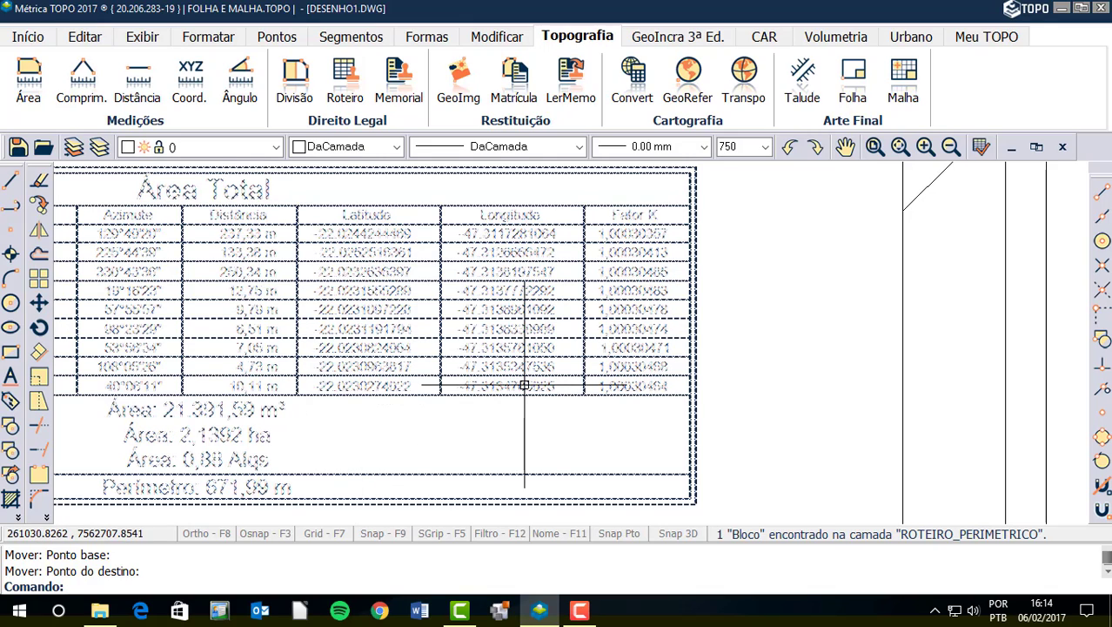
scroll(444, 475, down, 5)
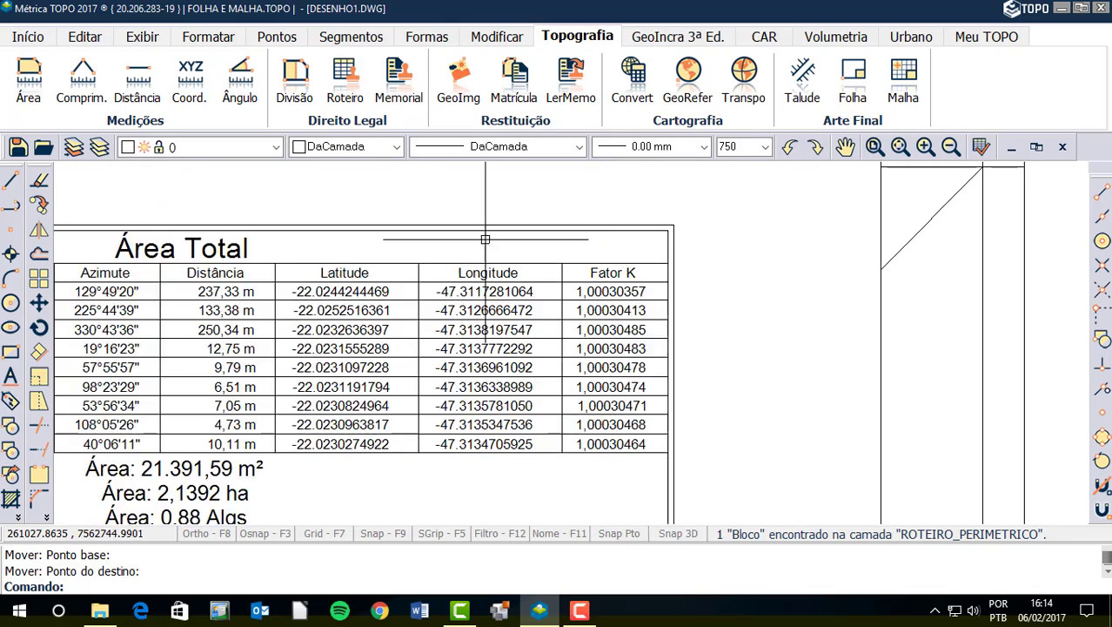
scroll(744, 320, down, 6)
mouse_move(742, 324)
middle_down()
mouse_move(809, 318)
mouse_move(466, 340)
middle_up()
text(ze)
key(Return)
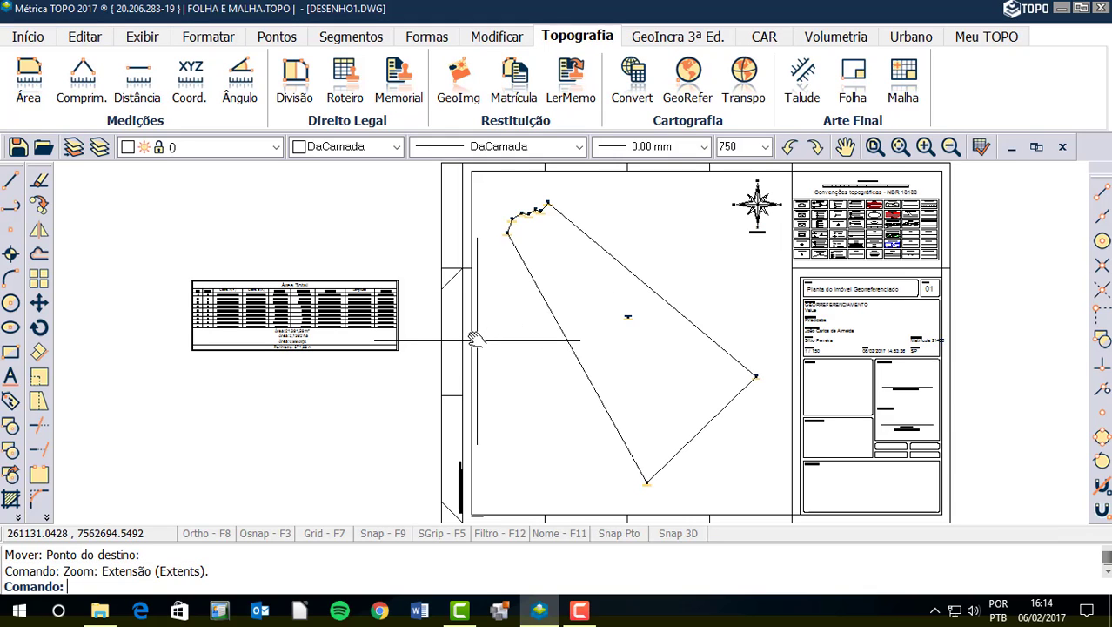